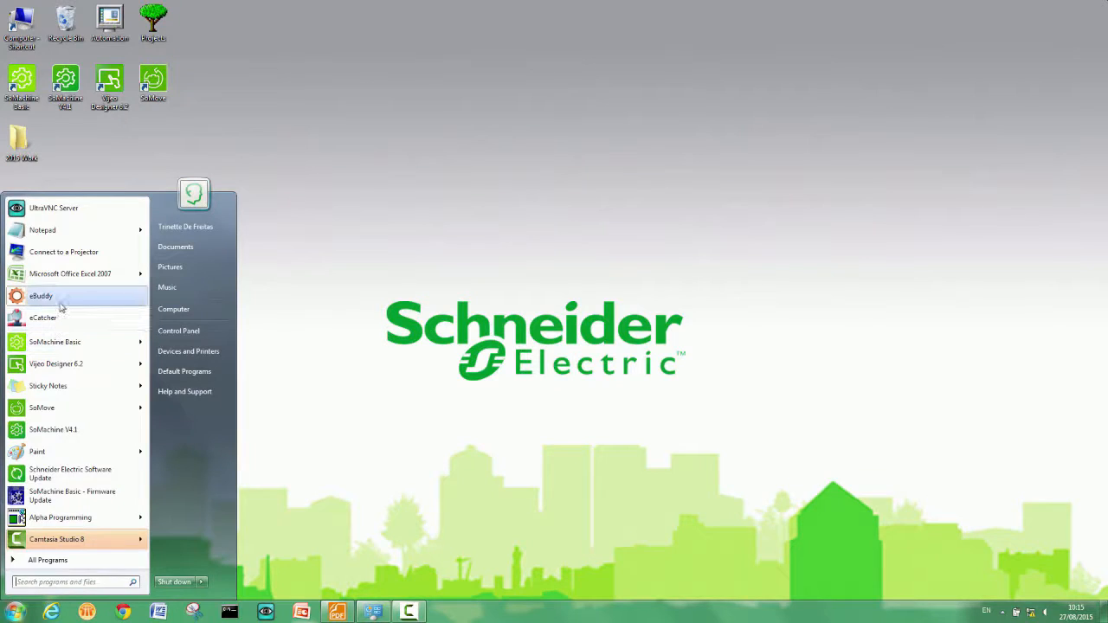
# - Launch eBuddy and choose the eWON COSY 131 as the device to configure in the IP Address Wizard
pyautogui.click(61, 299)
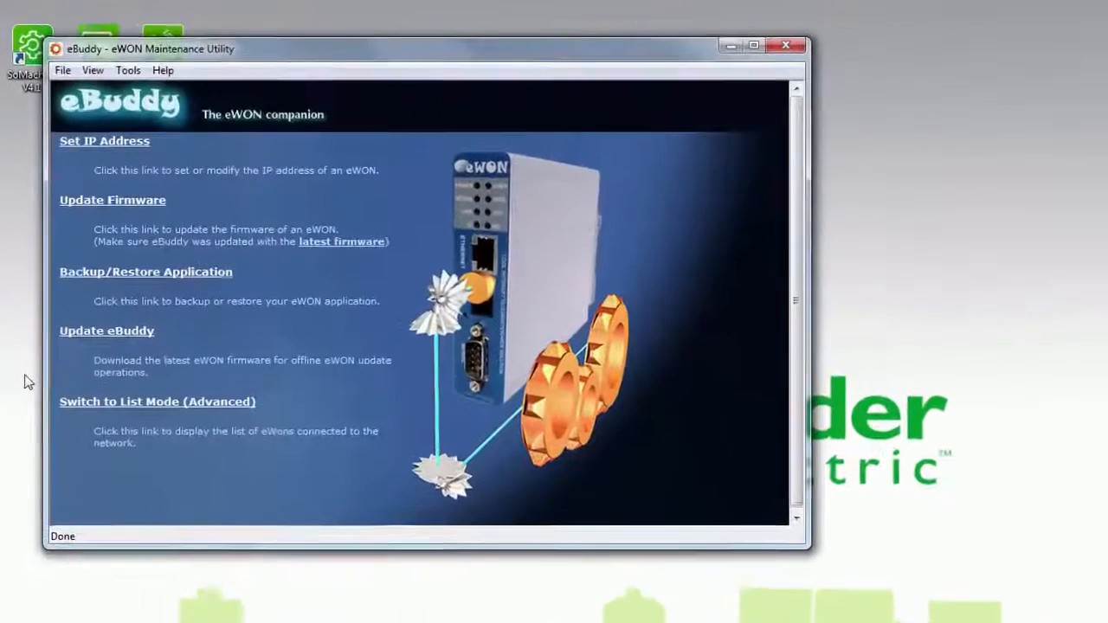
pyautogui.click(87, 144)
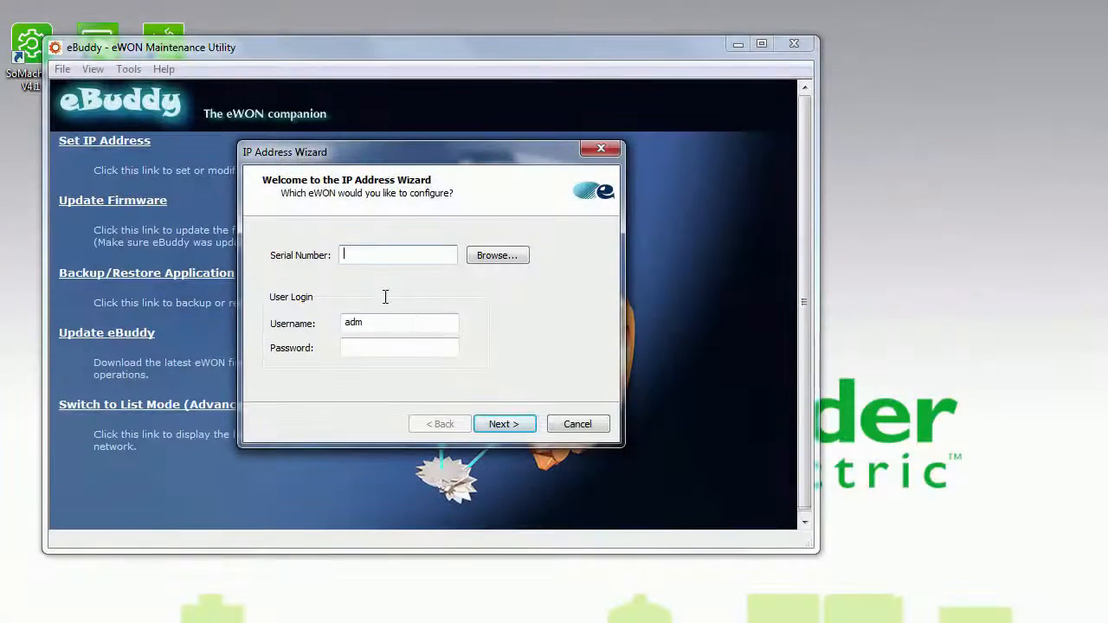
pyautogui.click(488, 258)
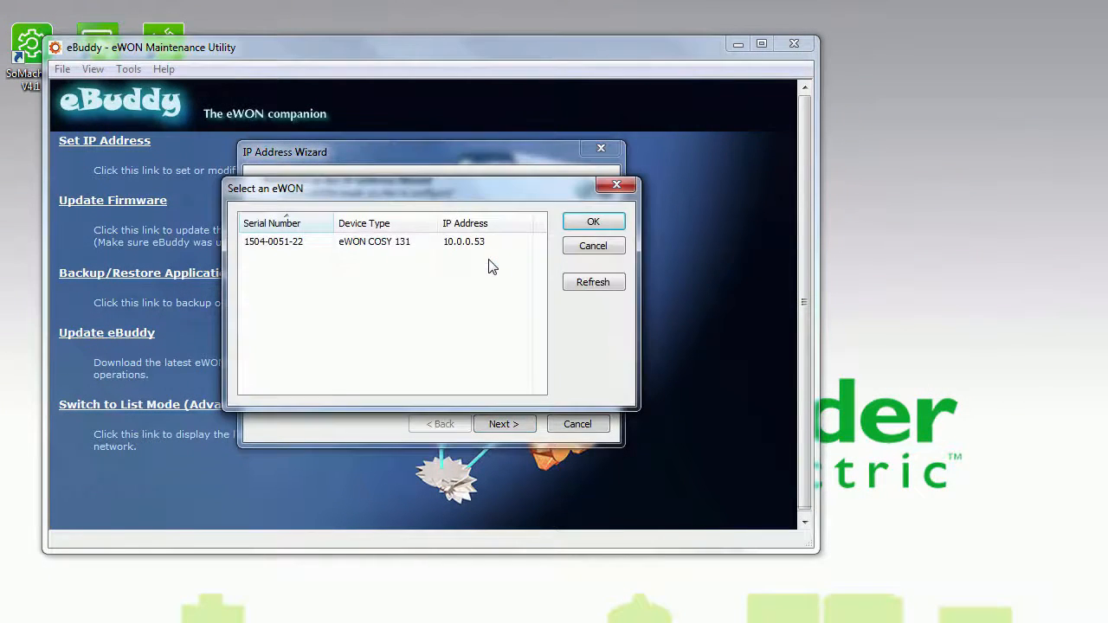
pyautogui.click(297, 247)
pyautogui.click(606, 226)
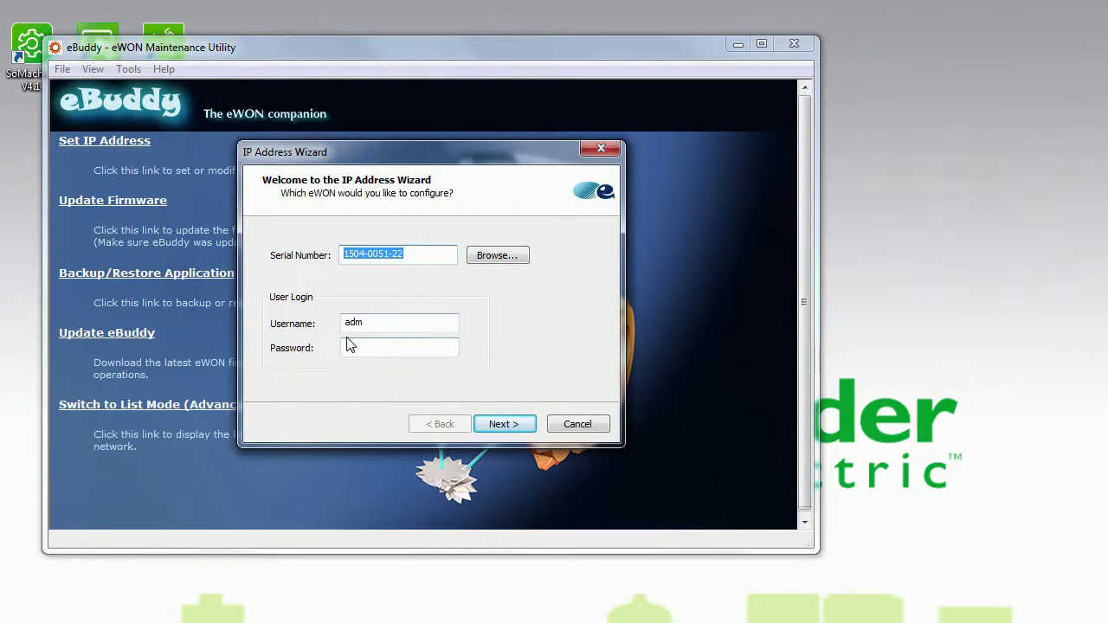
# - Enter the password for the adm login and proceed to the device's IP settings
pyautogui.click(391, 347)
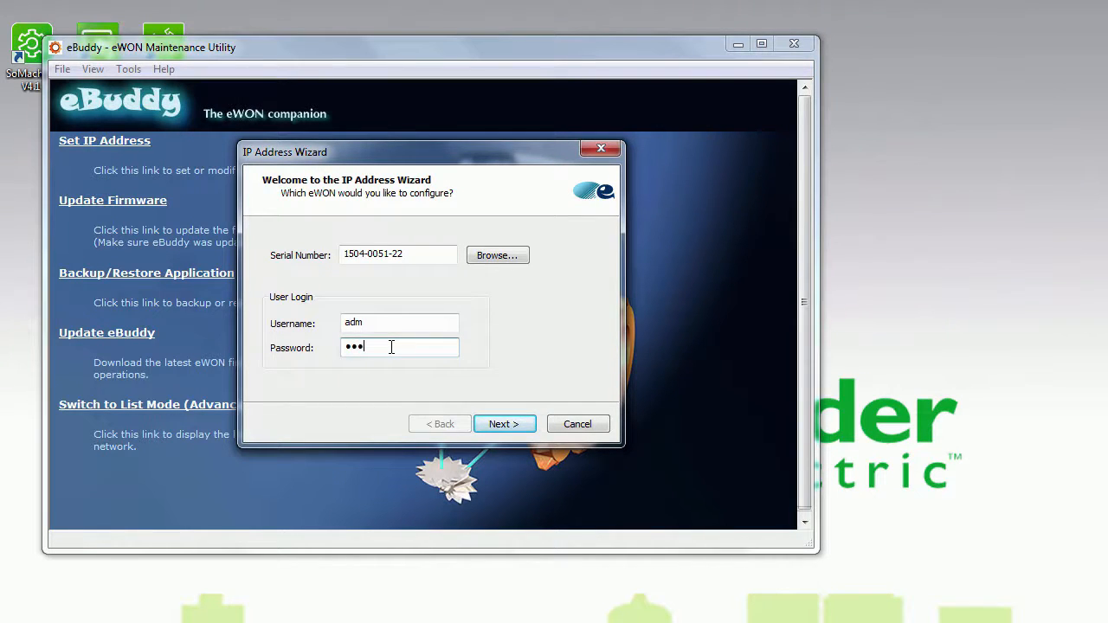
pyautogui.click(504, 427)
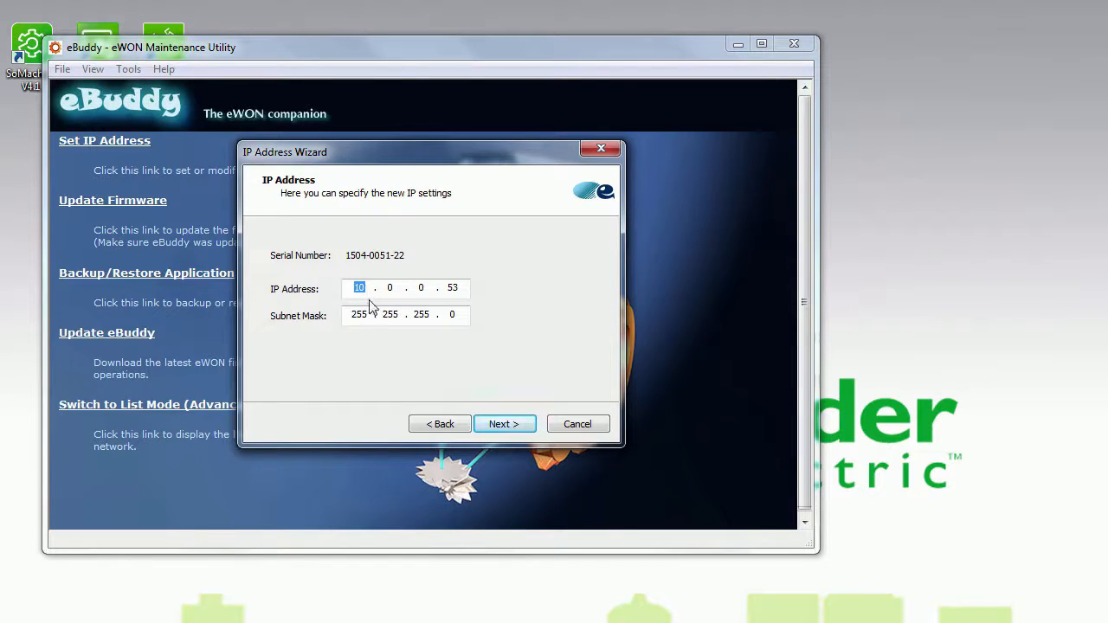
# - Set the eWON's IP address to 192.168.2.10, complete the wizard and close eBuddy
pyautogui.write('192 . 168')
pyautogui.hotkey('shift', 'Home')
pyautogui.write('10')
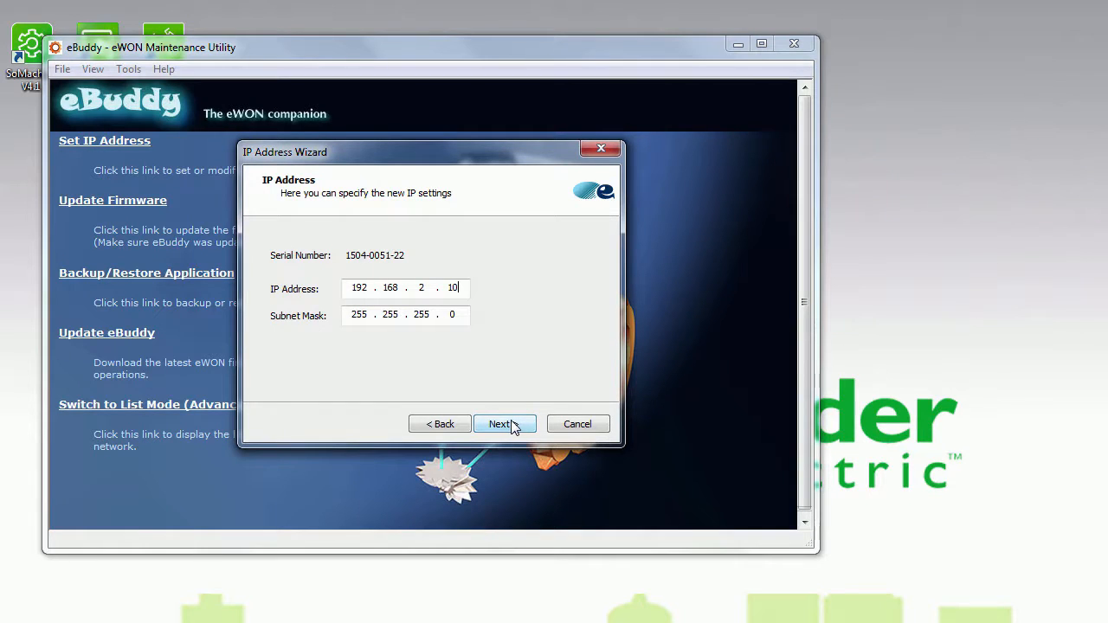
pyautogui.click(502, 424)
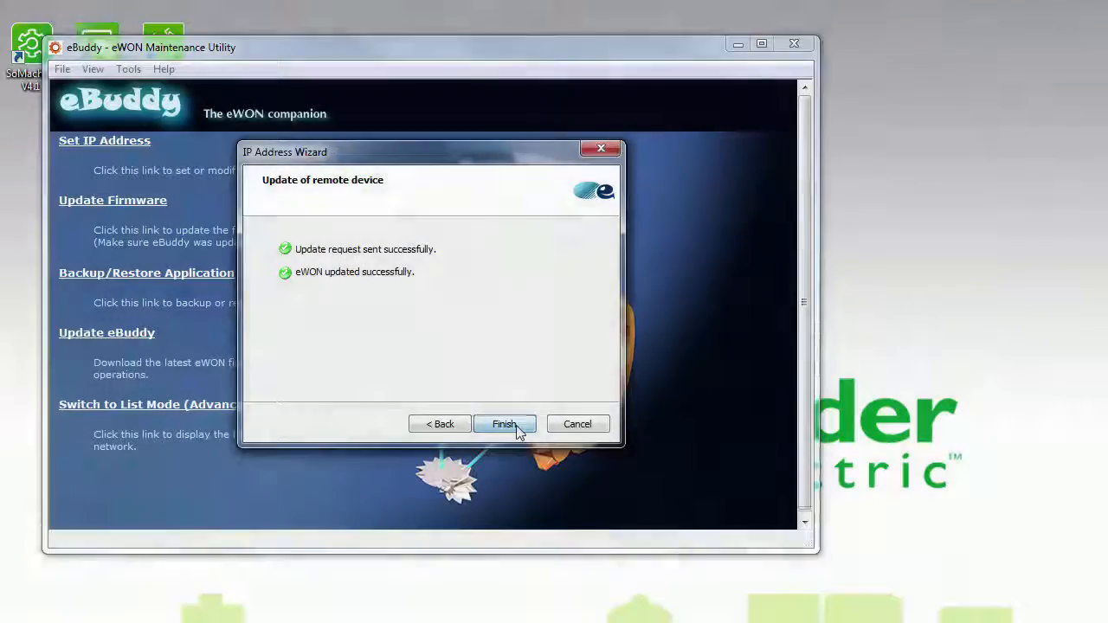
pyautogui.click(516, 428)
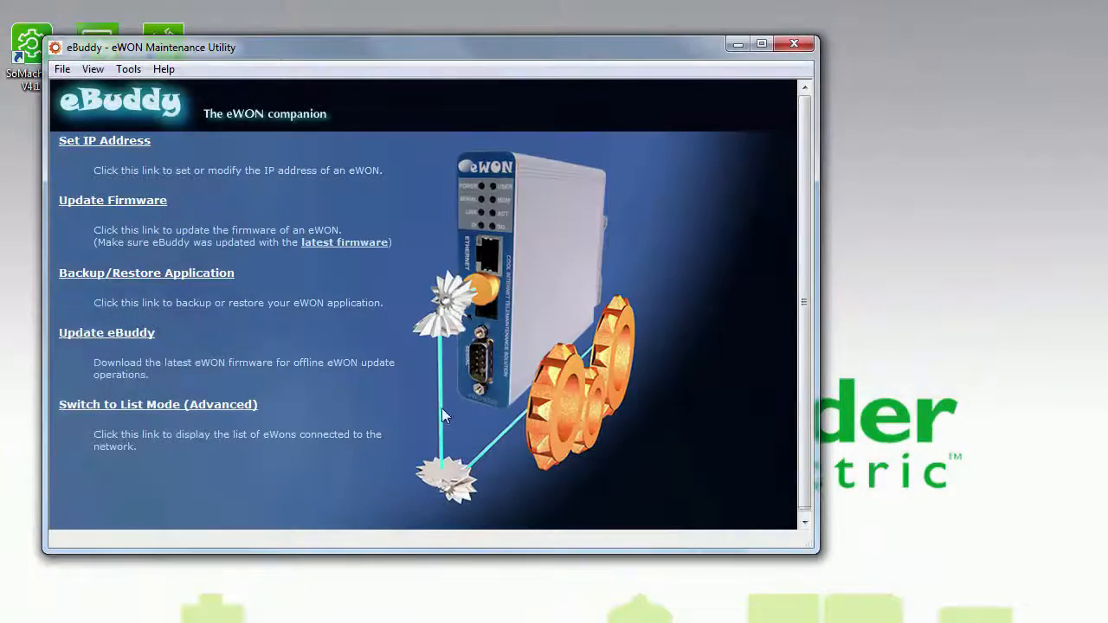
pyautogui.click(791, 41)
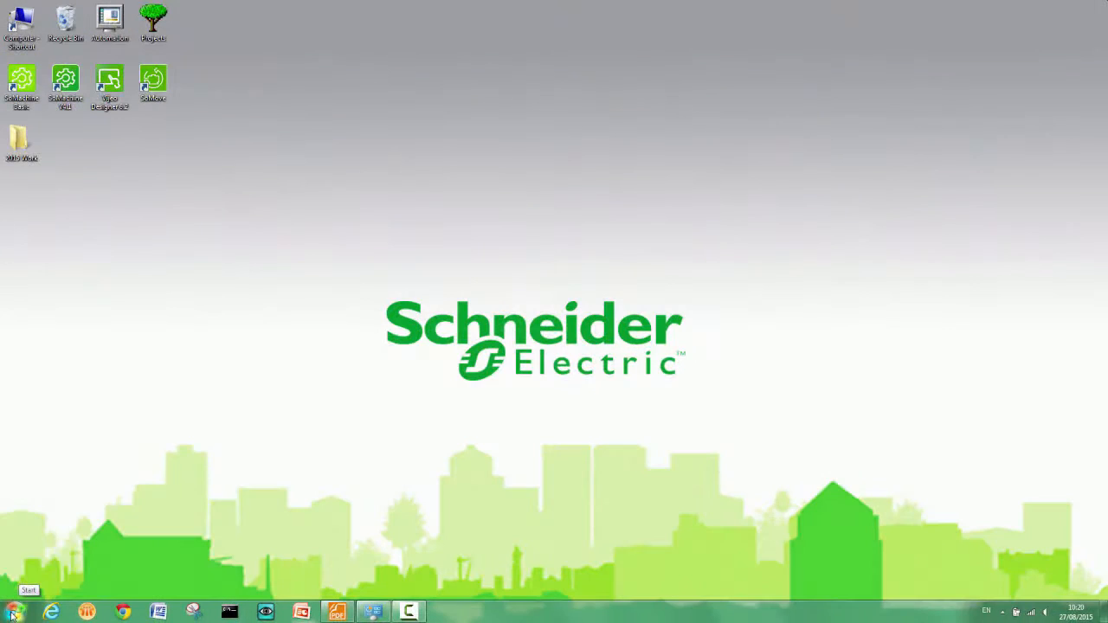
# - Launch eCatcher from the eCatcher-Talk2M program folder
pyautogui.click(16, 611)
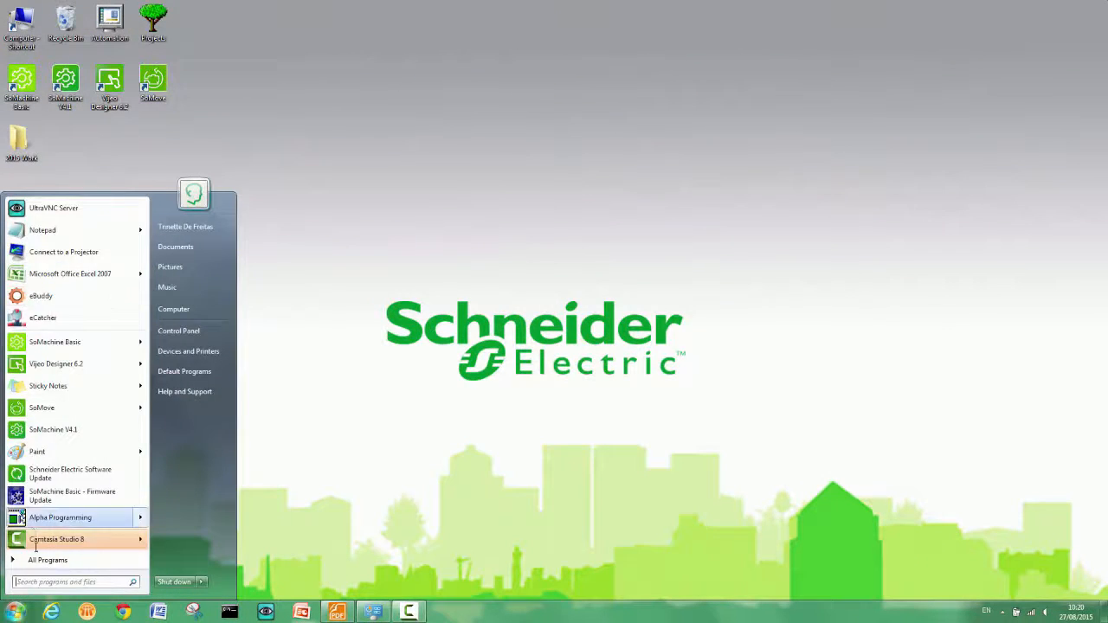
pyautogui.click(45, 560)
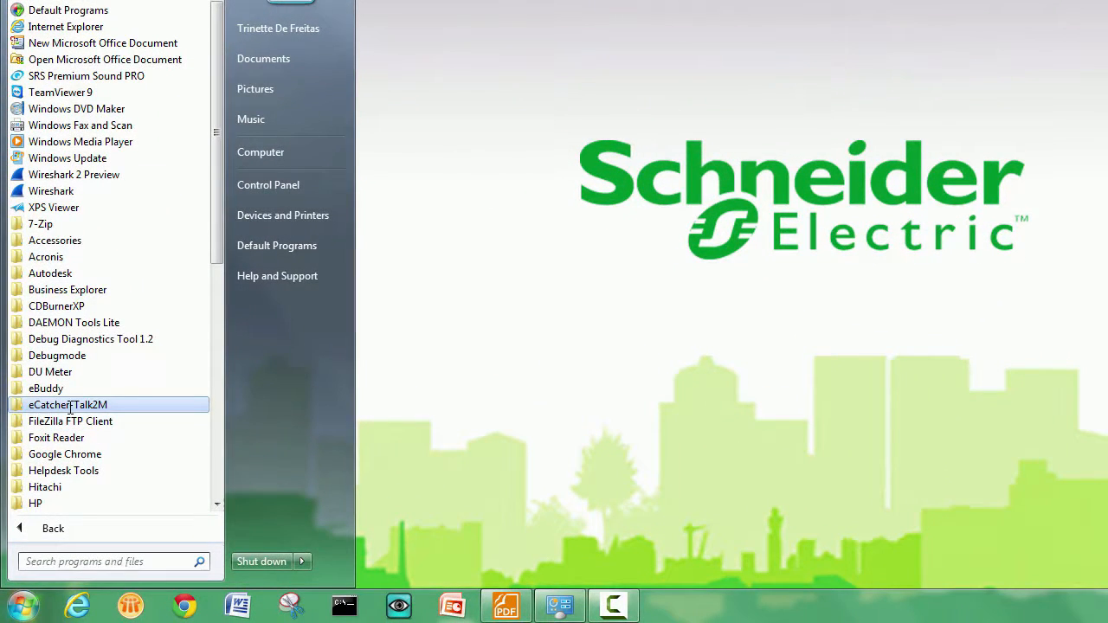
pyautogui.click(69, 405)
pyautogui.click(70, 424)
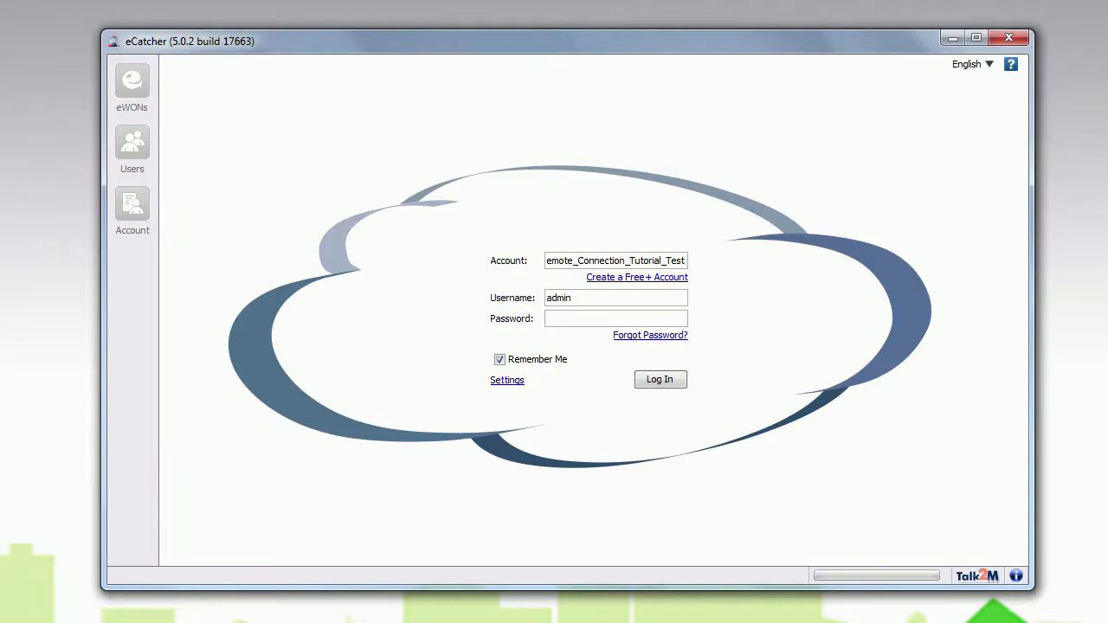
# - Create a Talk2M Free+ account named Remote_Connection_Tutorial with username admin, the holder's name and e-mail, and a confirmed password
pyautogui.click(603, 278)
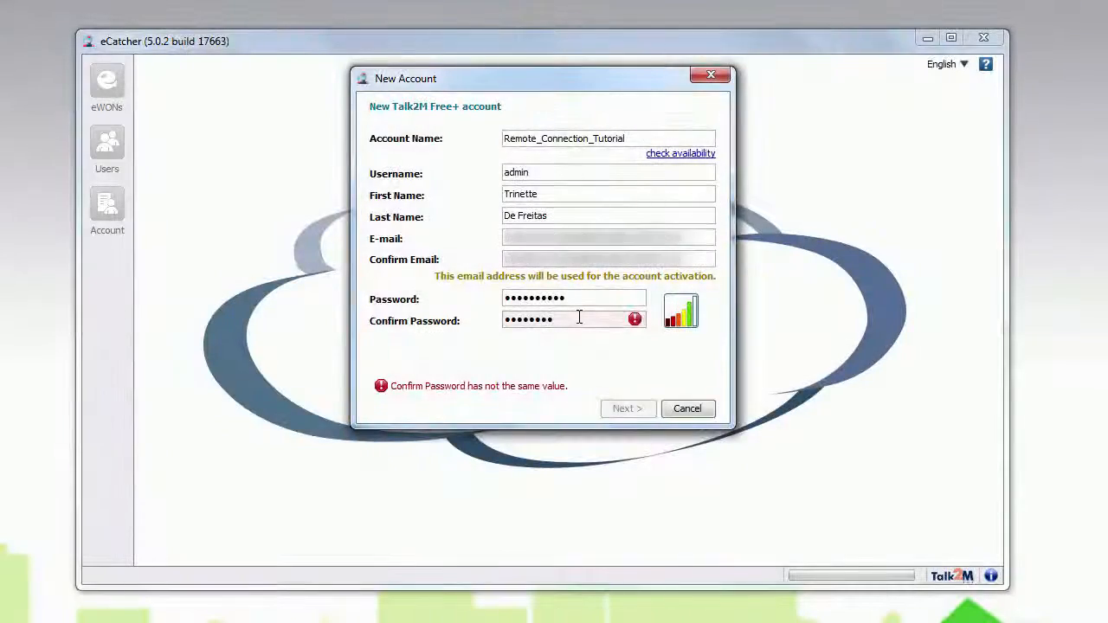
pyautogui.write('*')
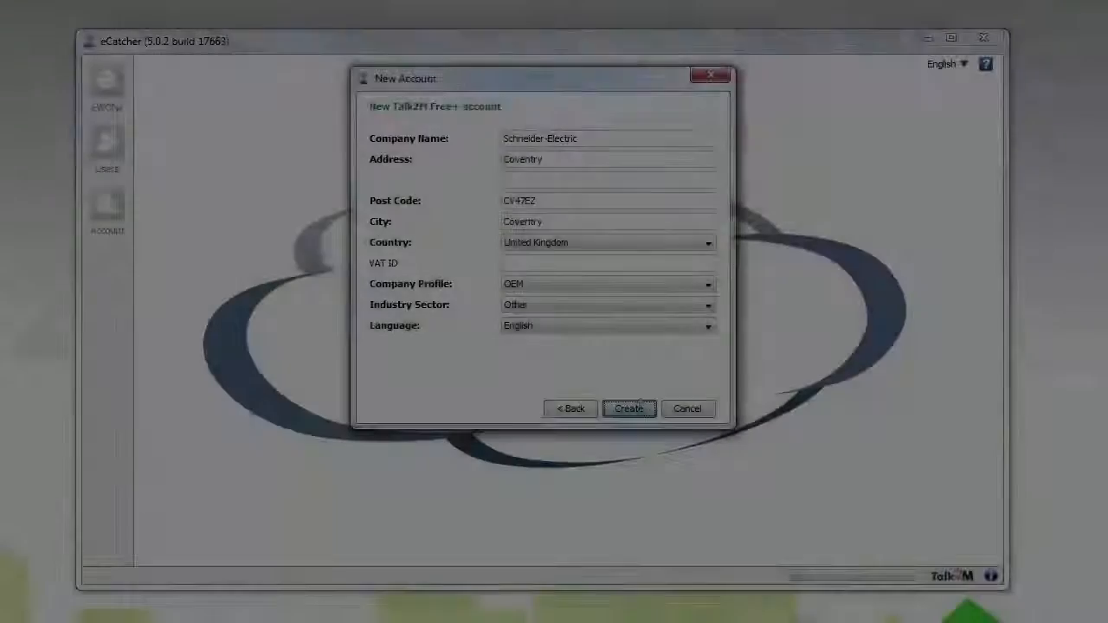
pyautogui.click(640, 408)
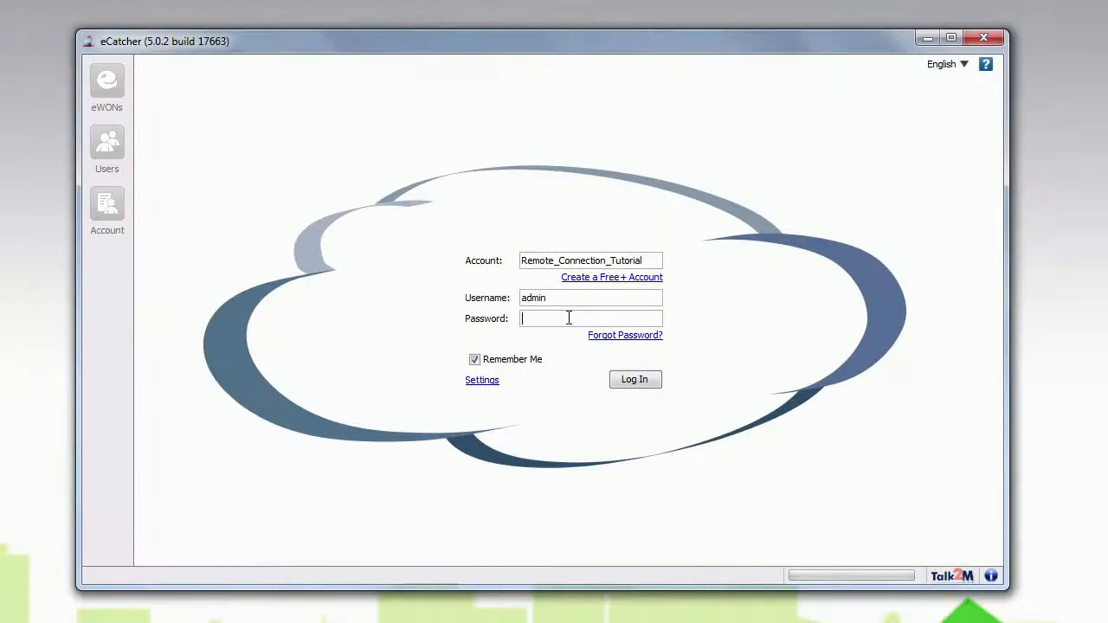
# - Log in to the Remote_Connection_Tutorial account as admin with the account password
pyautogui.write('a*****')
pyautogui.click(639, 384)
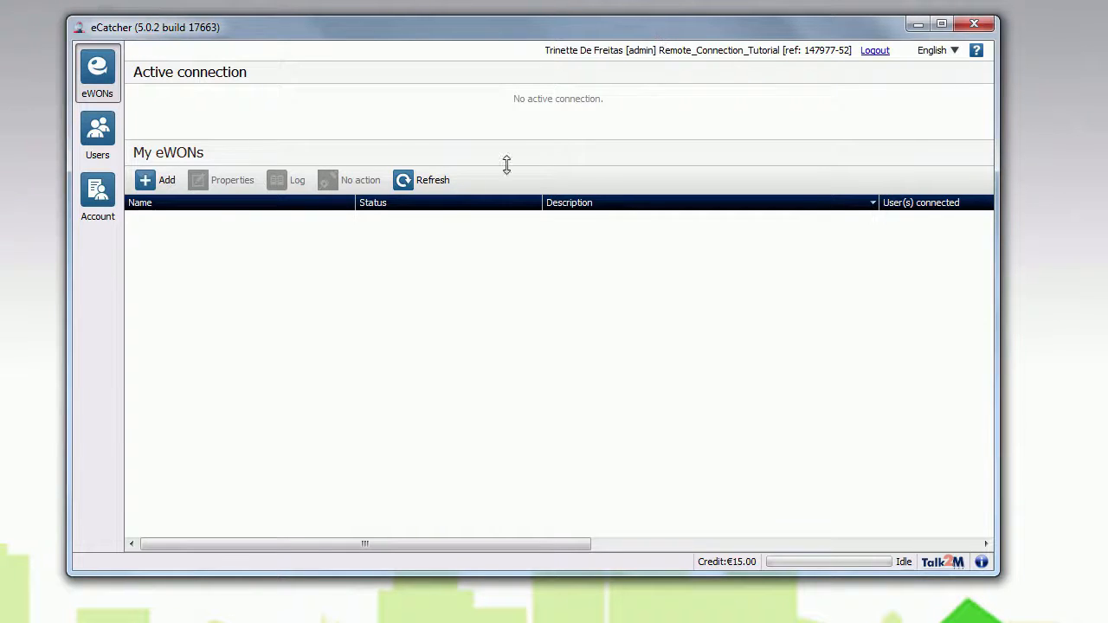
# - Add a new eWON named eWON_RemoteTEST_SE with the description "Remote Connection Tutorial"
pyautogui.click(146, 180)
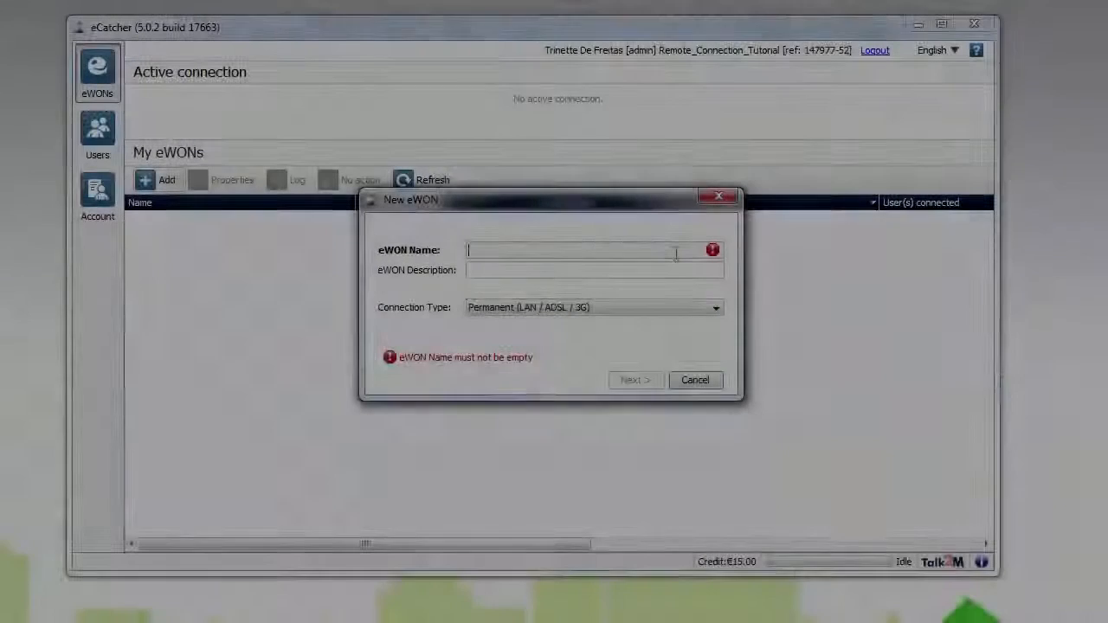
pyautogui.write('e')
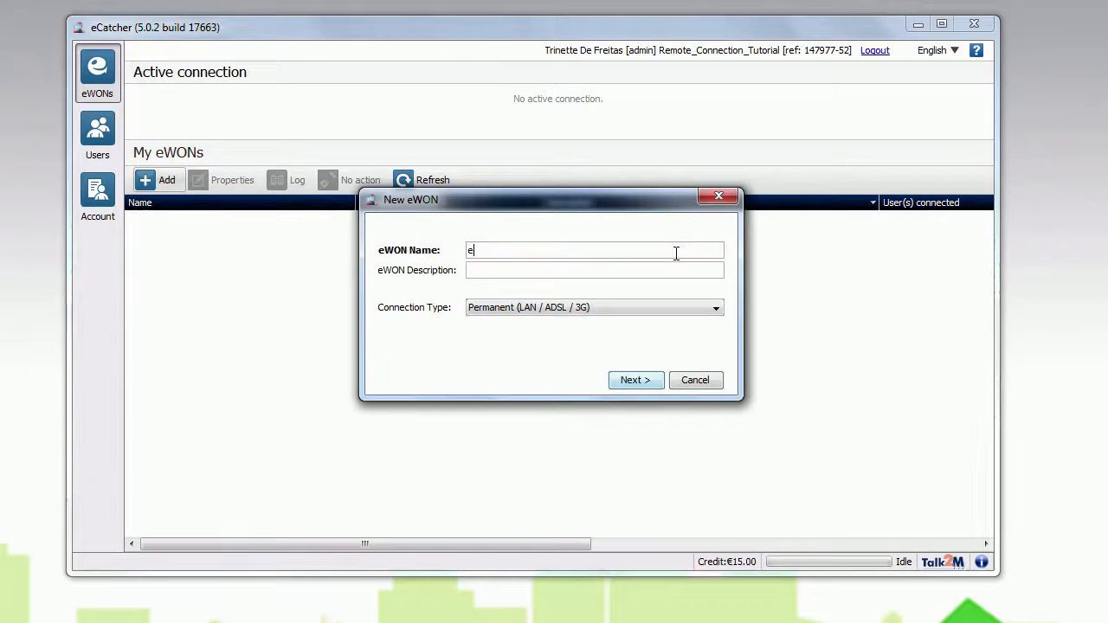
pyautogui.write('WON_RemoteTEST_SE')
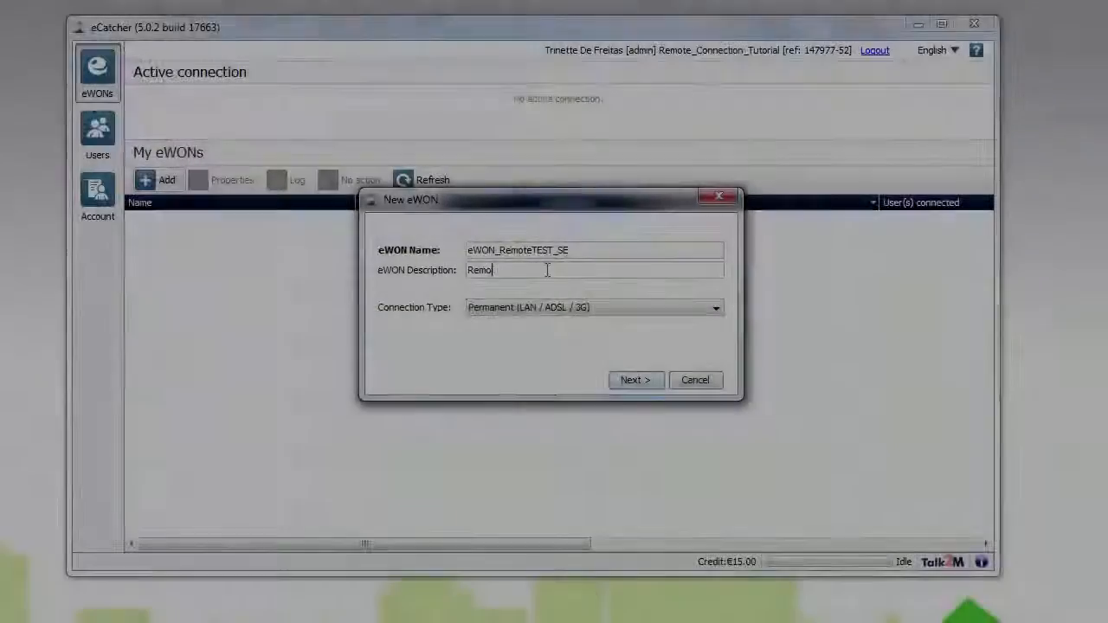
pyautogui.write('te')
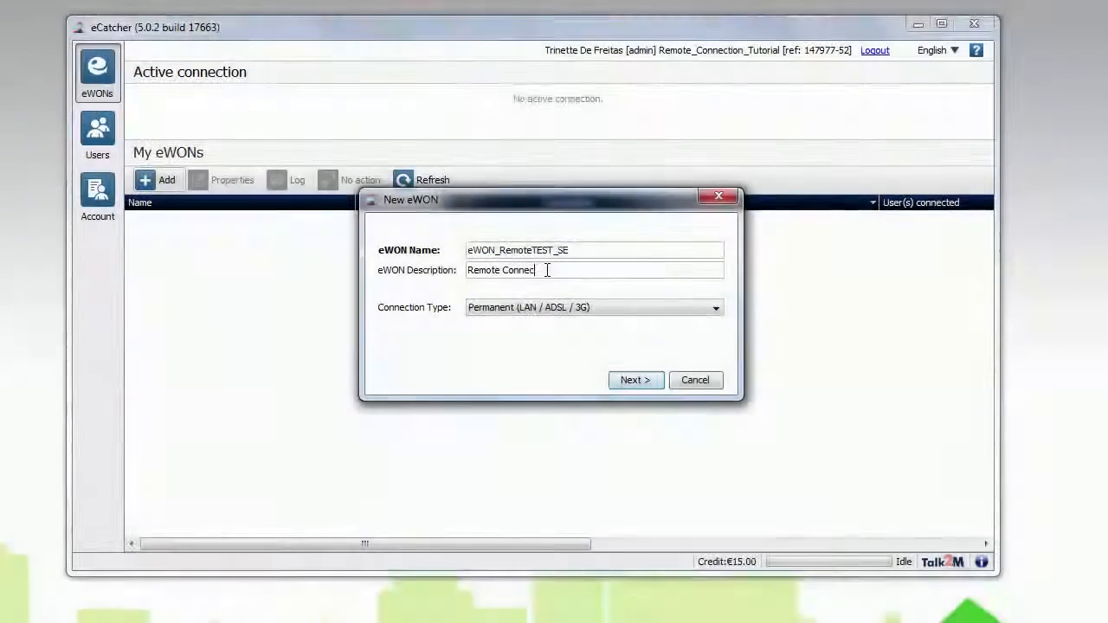
pyautogui.write('ion')
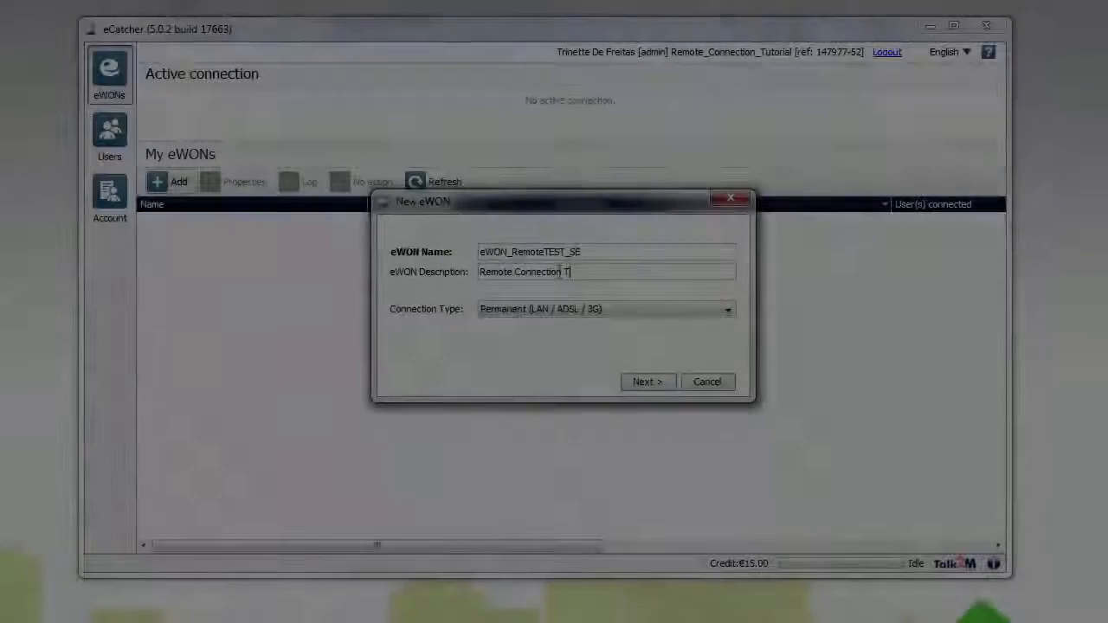
pyautogui.write('Tut')
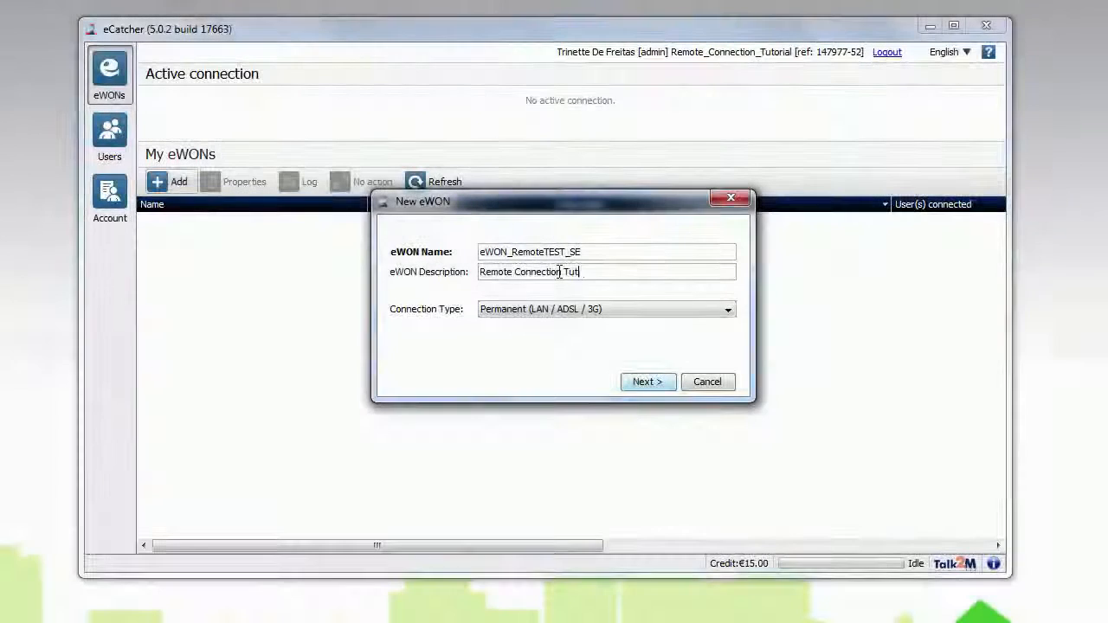
pyautogui.write('orial')
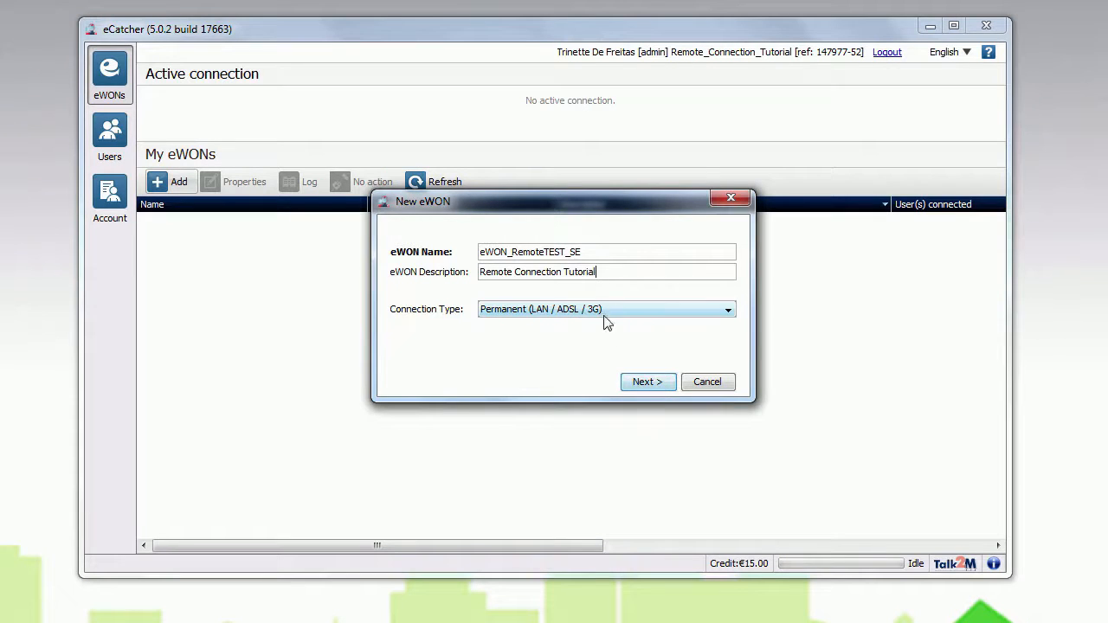
# - Create the eWON with the Permanent (LAN / ADSL / 3G) connection type and blank custom fields, and copy its activation key to the clipboard
pyautogui.click(651, 388)
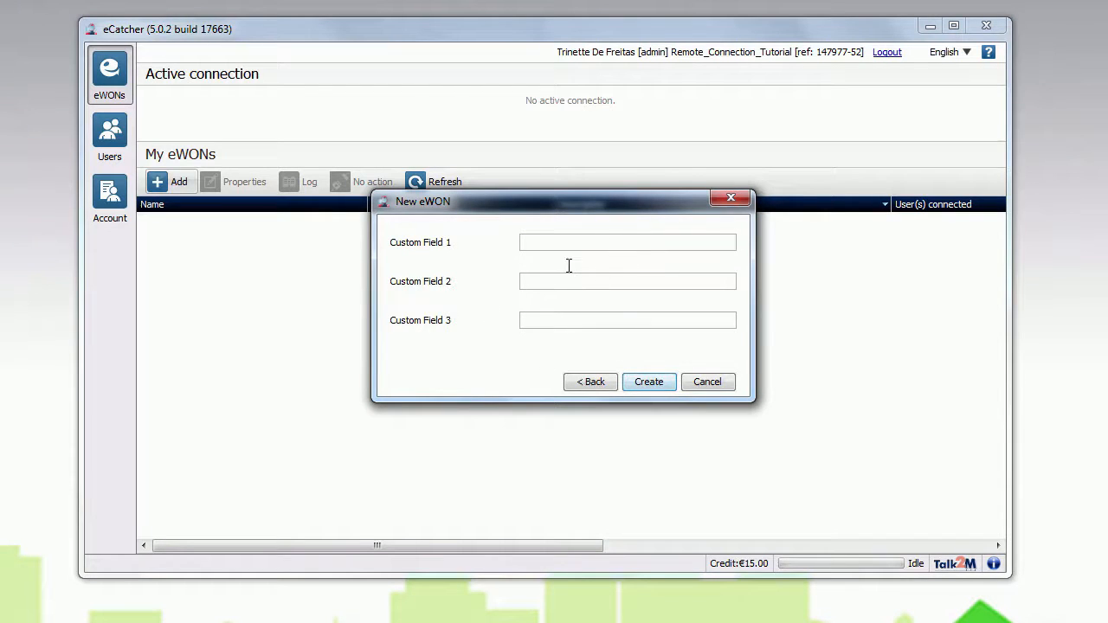
pyautogui.click(645, 383)
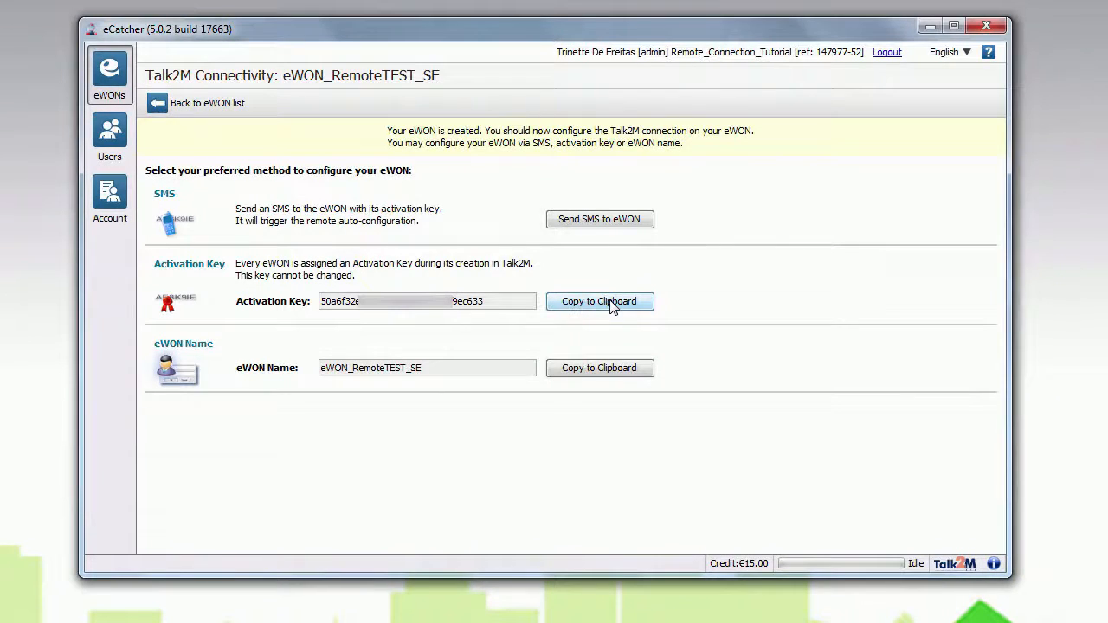
pyautogui.click(611, 308)
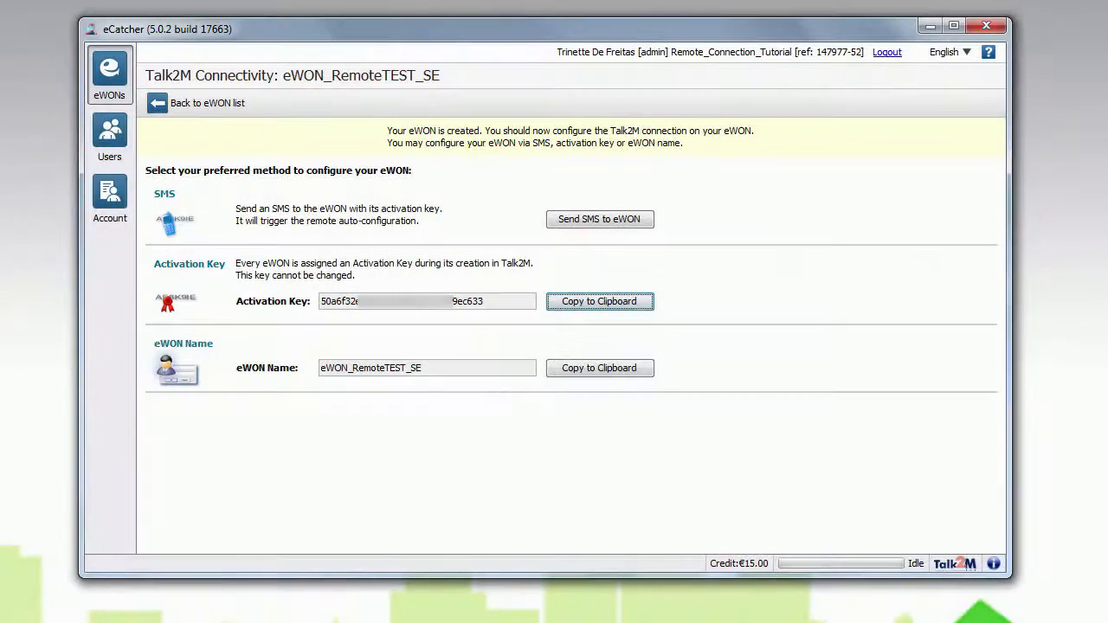
# - Switch to Network Connections and set the Local Area Connection's IPv4 address to 192.168.2.1
pyautogui.click(346, 621)
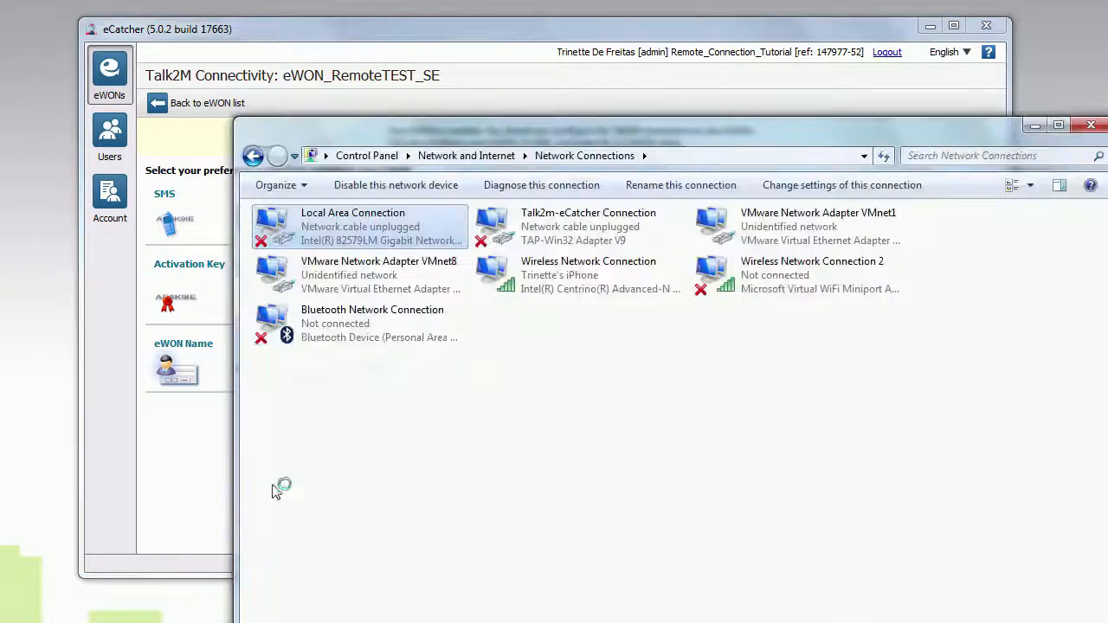
pyautogui.rightClick(367, 222)
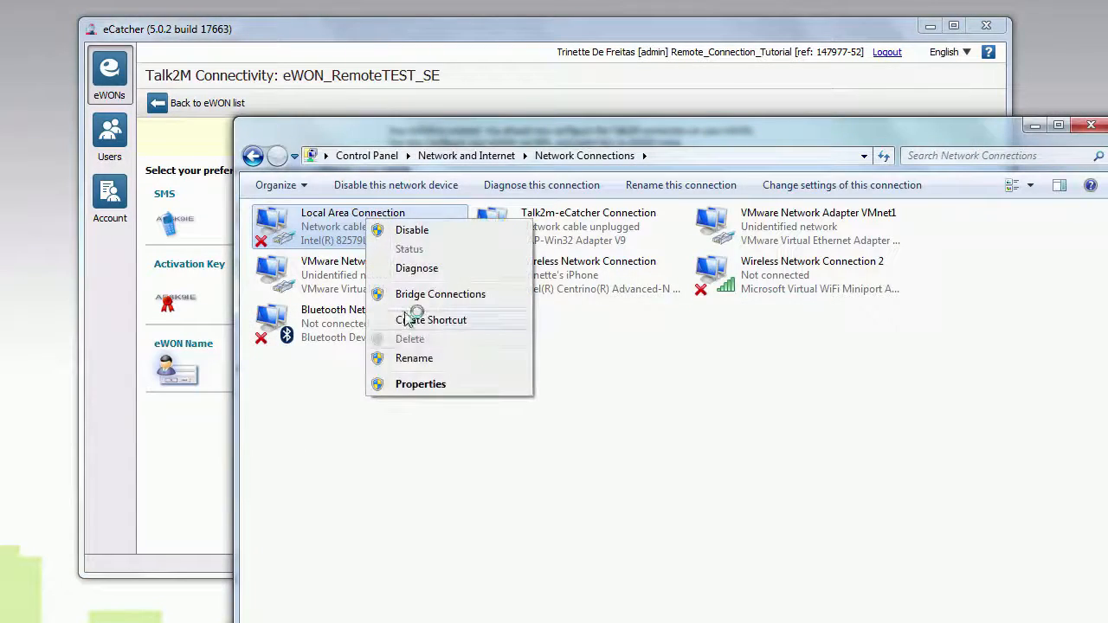
pyautogui.click(404, 386)
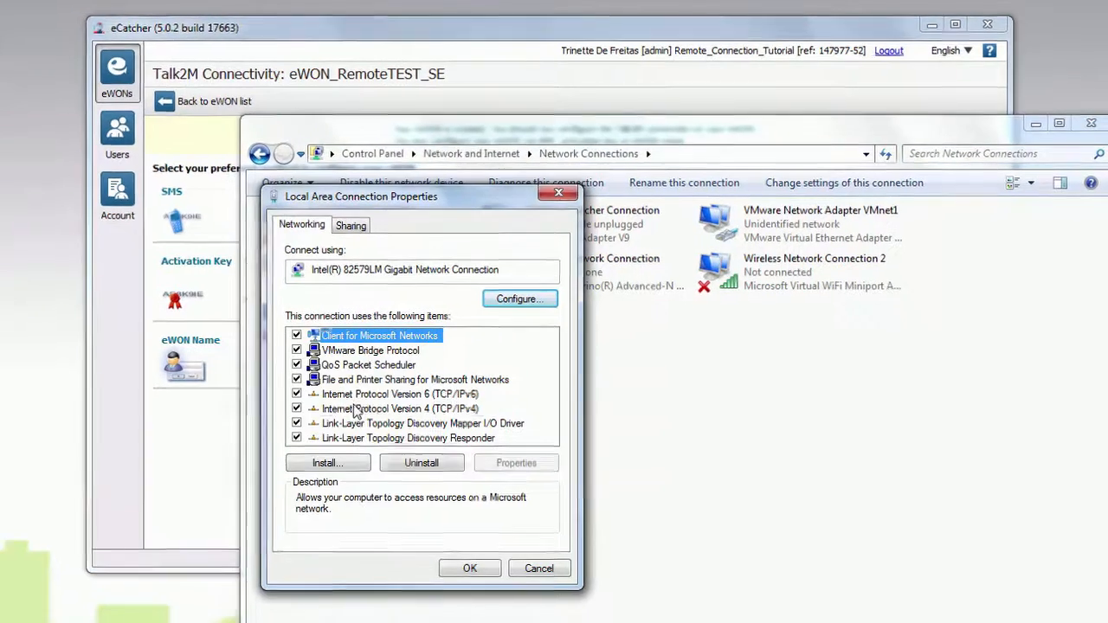
pyautogui.doubleClick(355, 409)
pyautogui.doubleClick(552, 407)
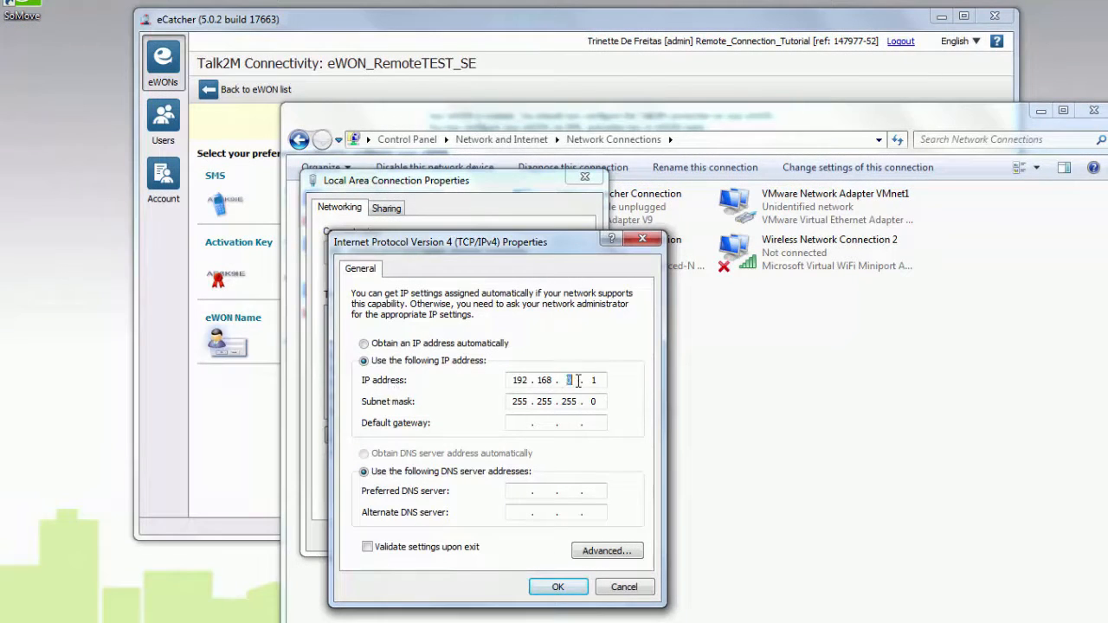
pyautogui.write('2')
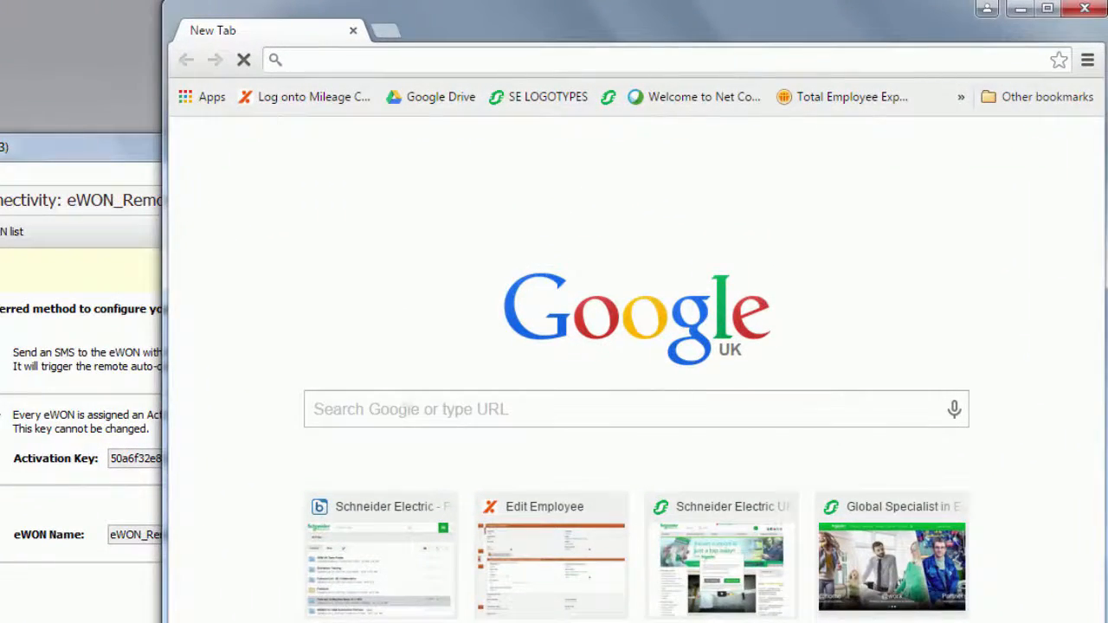
# - Open the eWON's web interface at 192.168.2.10 in Chrome
pyautogui.write('192')
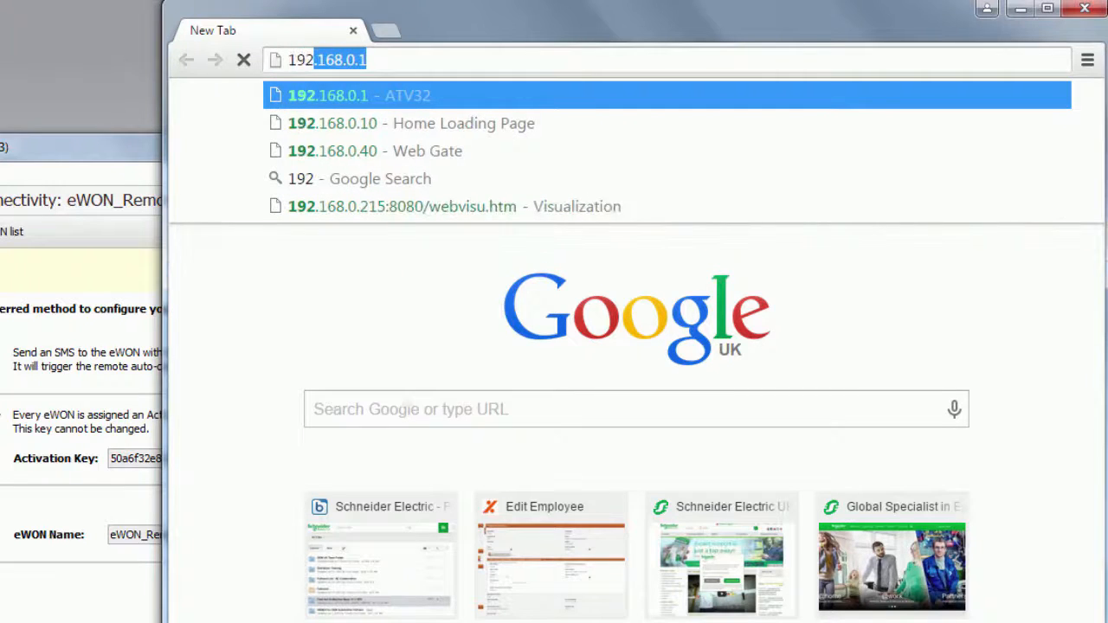
pyautogui.write('.1')
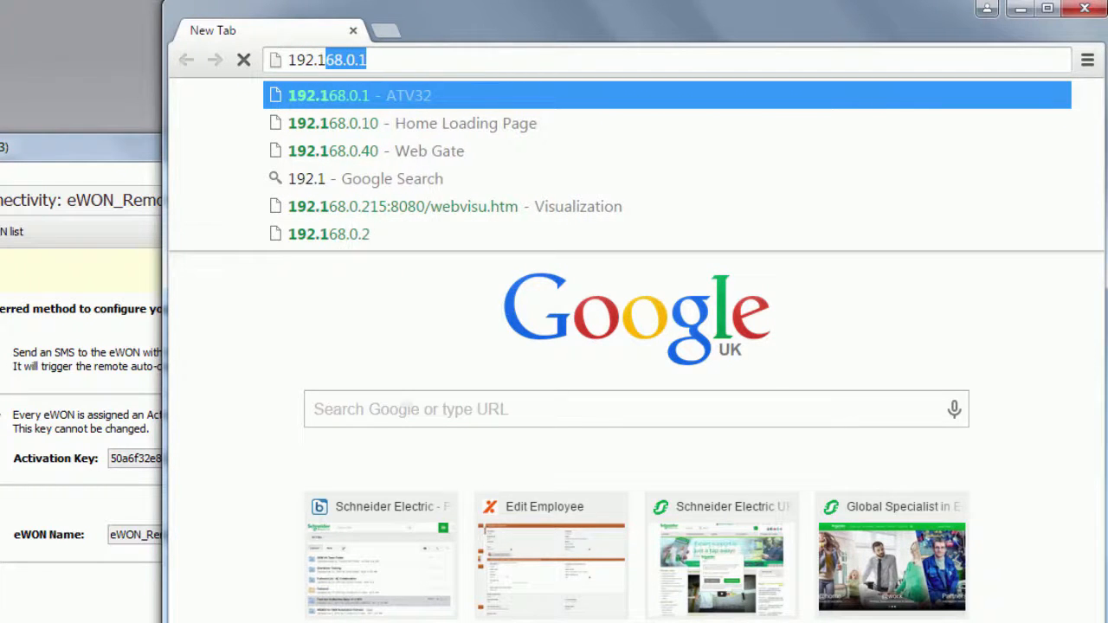
pyautogui.write('68.2.')
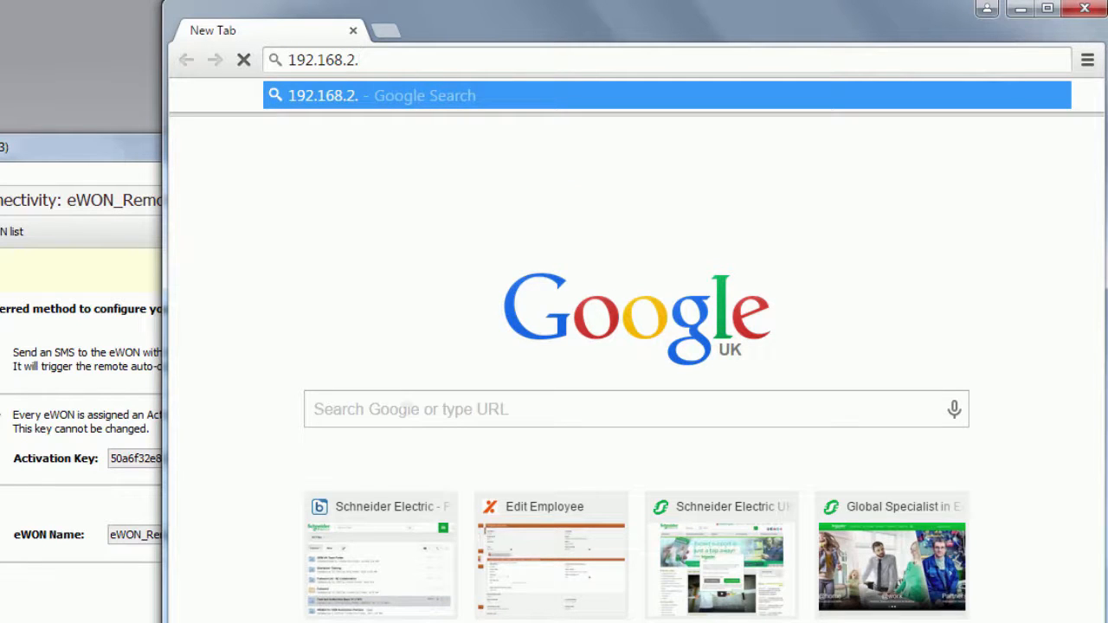
pyautogui.write('10')
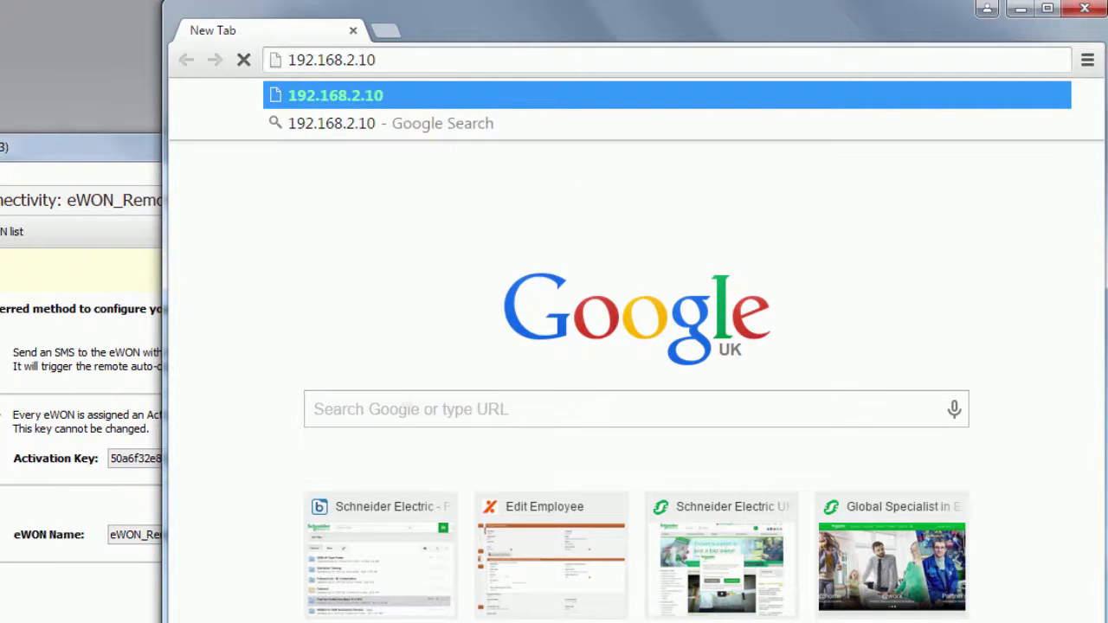
pyautogui.press('Return')
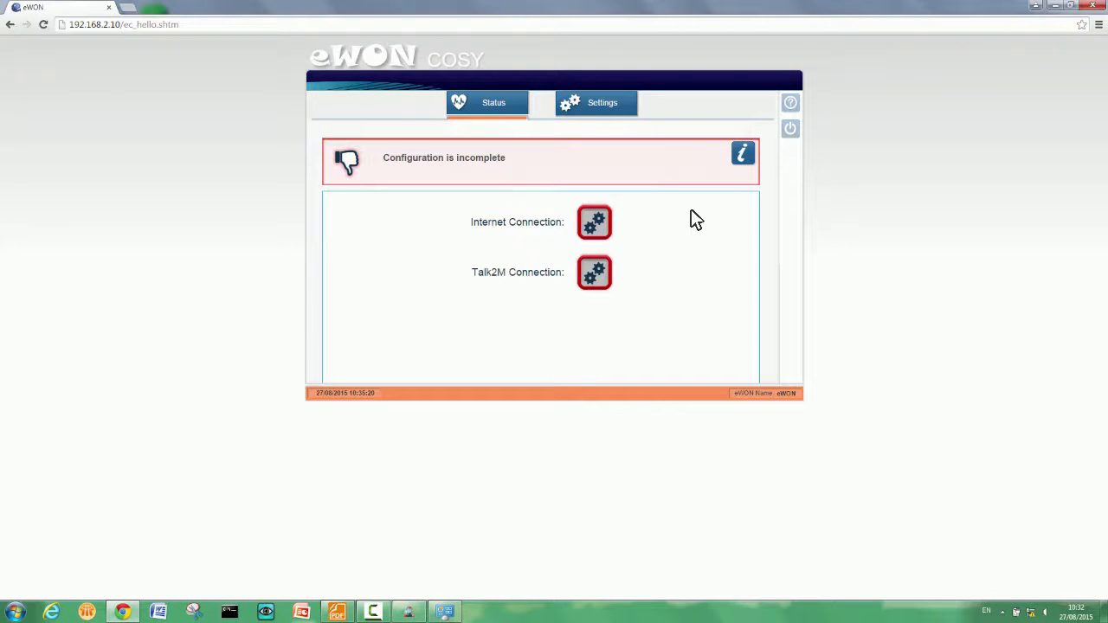
# - Open the eWON's settings and log in as adm with the device password
pyautogui.click(603, 104)
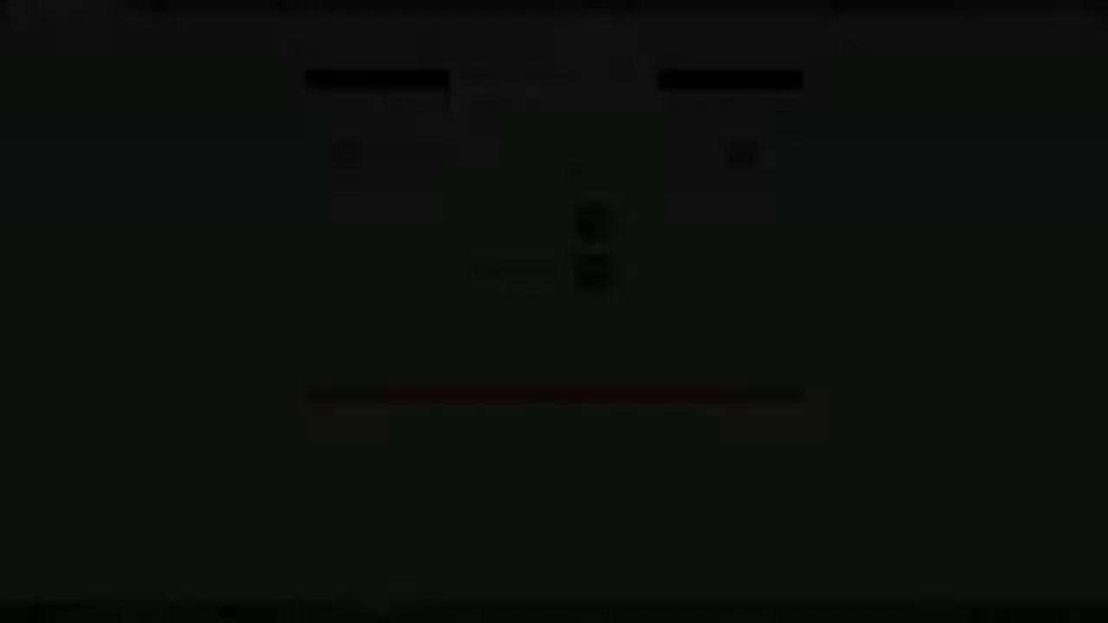
pyautogui.write('adm')
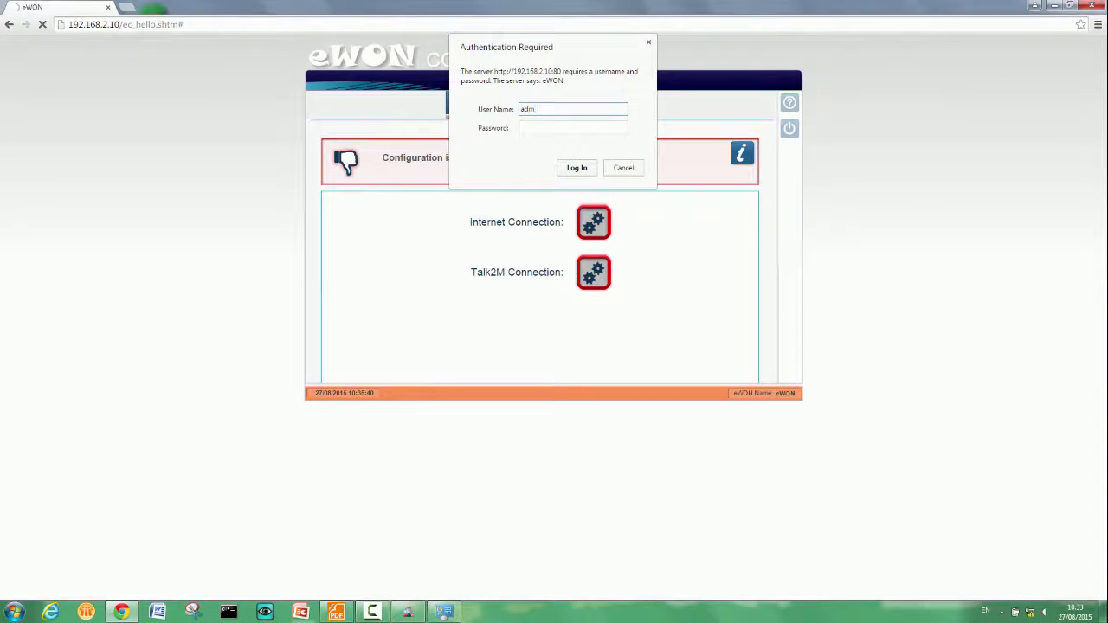
pyautogui.press('Tab')
pyautogui.write('adm')
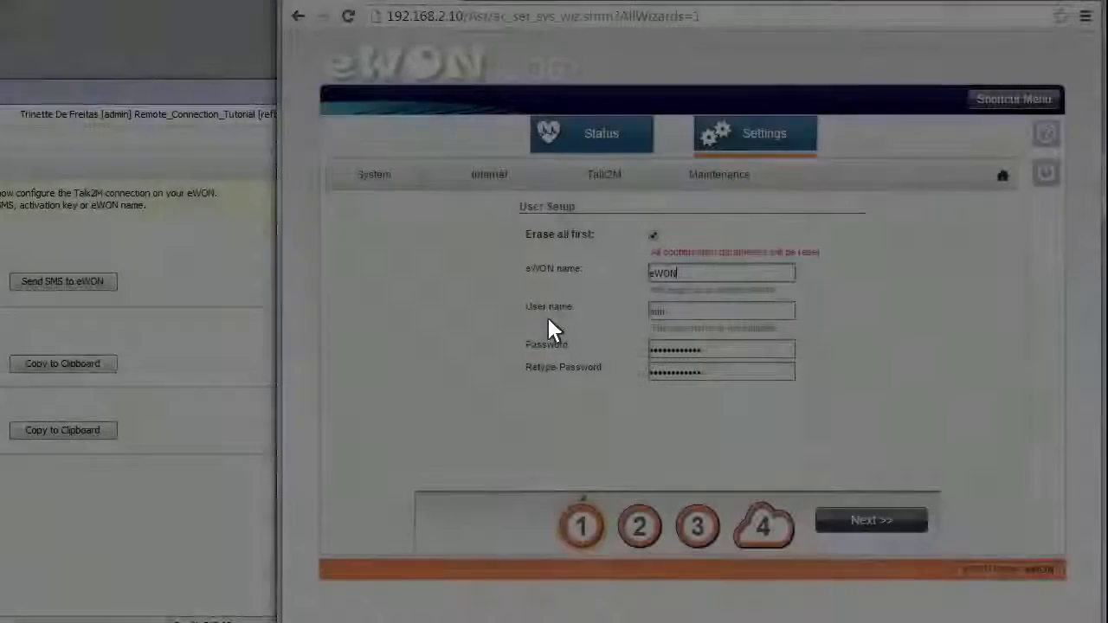
# - Name the device eWON_RemoteTEST_SE in the system wizard and save the system configuration with the existing date, time and LAN/WAN ports
pyautogui.write('_Remo')
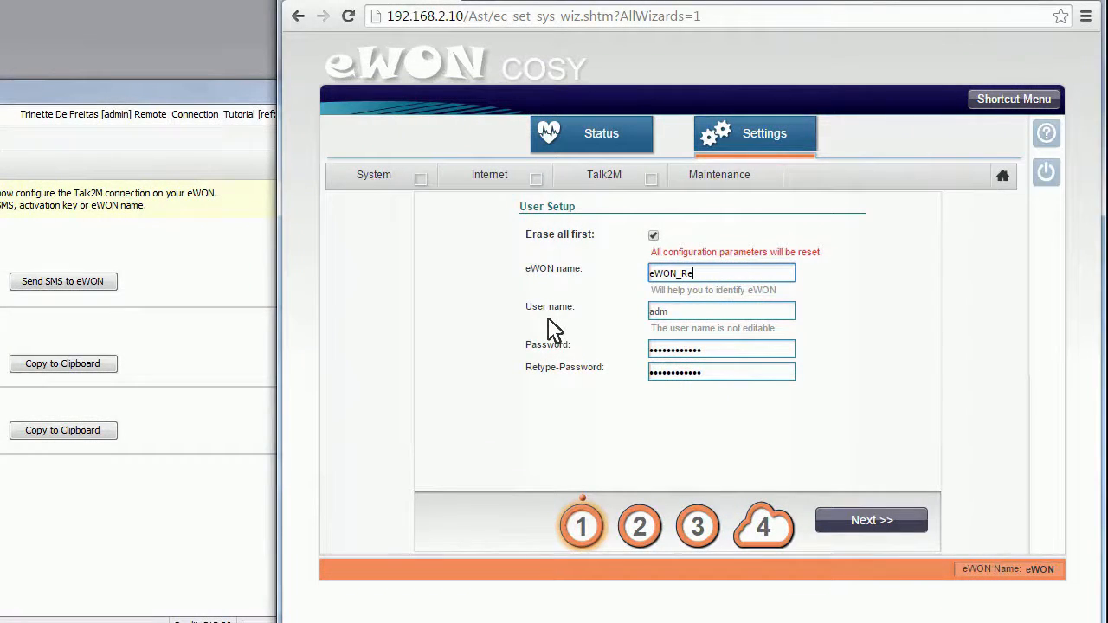
pyautogui.write('teTEST_SE')
pyautogui.click(866, 522)
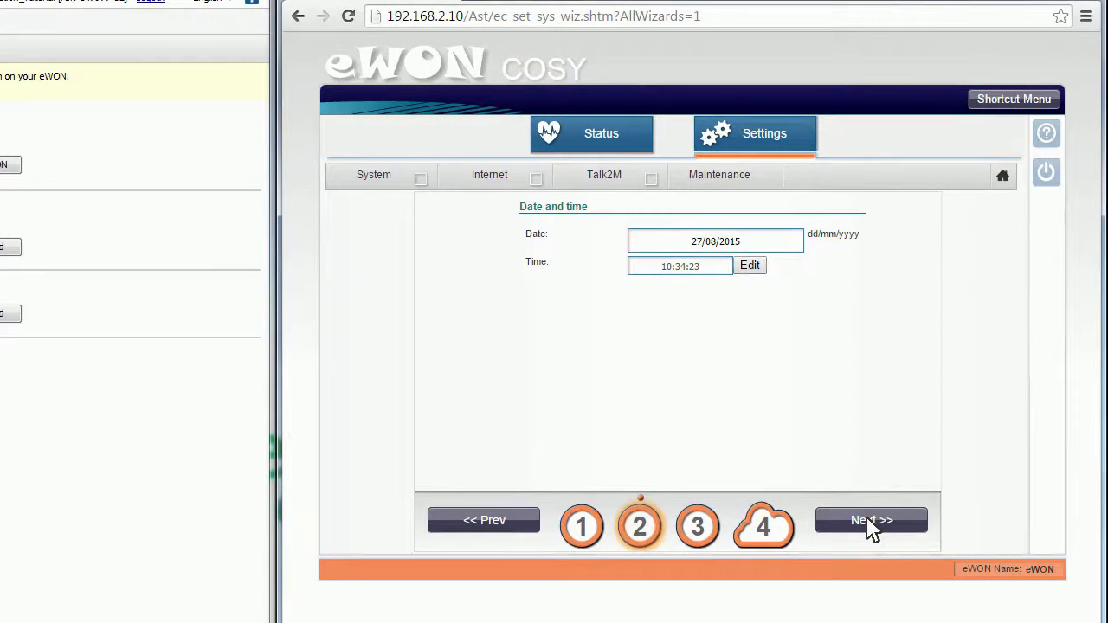
pyautogui.click(870, 522)
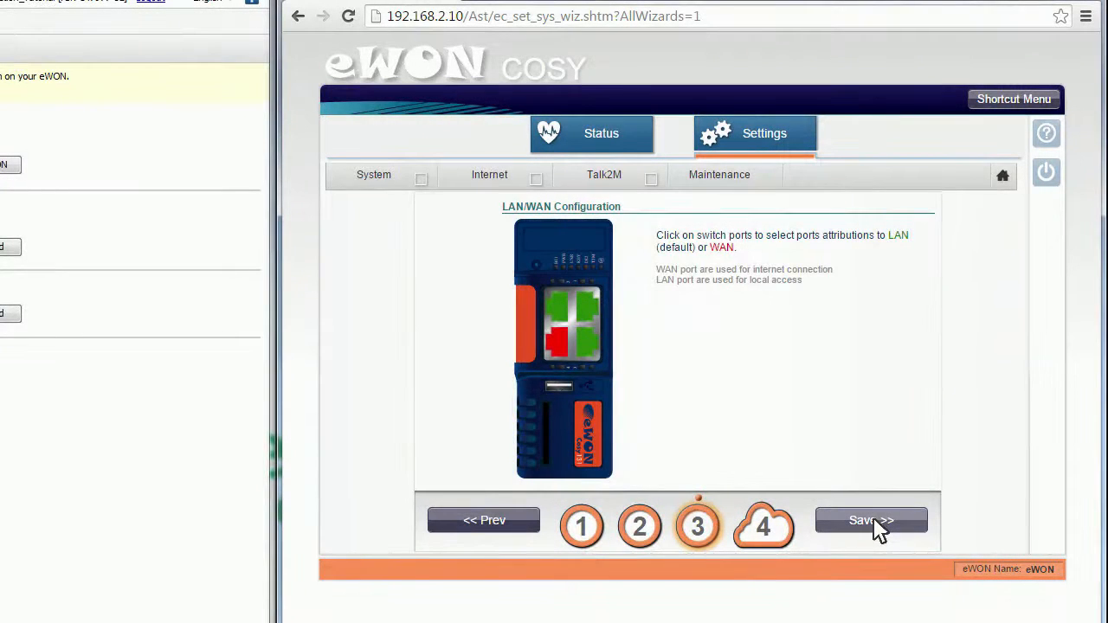
pyautogui.click(874, 521)
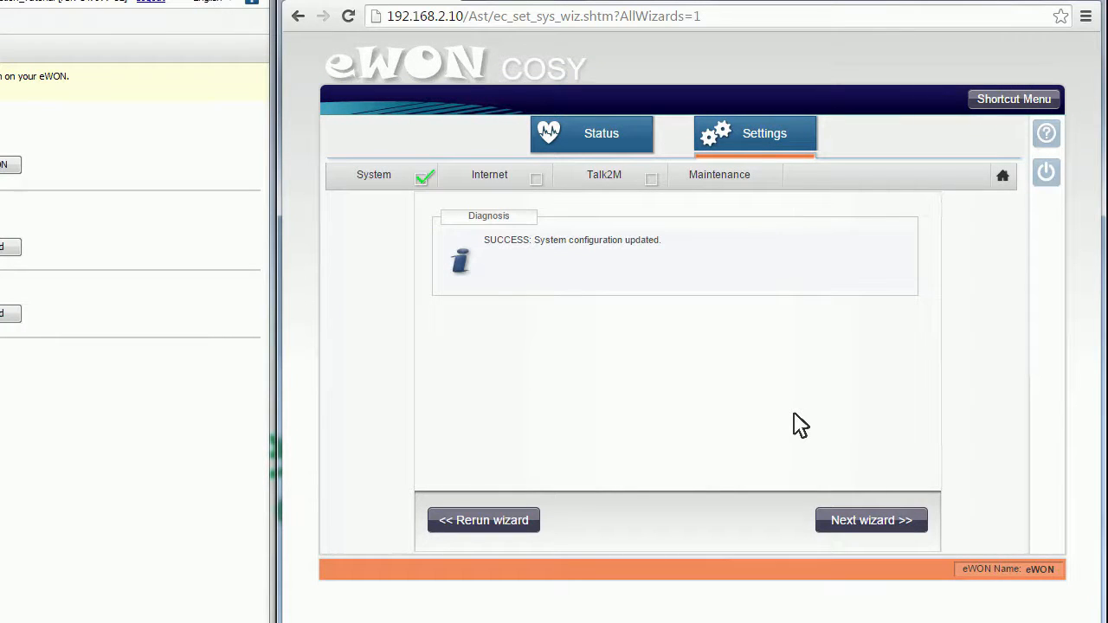
# - In the Internet wizard, set the interface to Modem Connection, physical protection to Digital Input not used and the trigger to Maintain connection
pyautogui.click(870, 521)
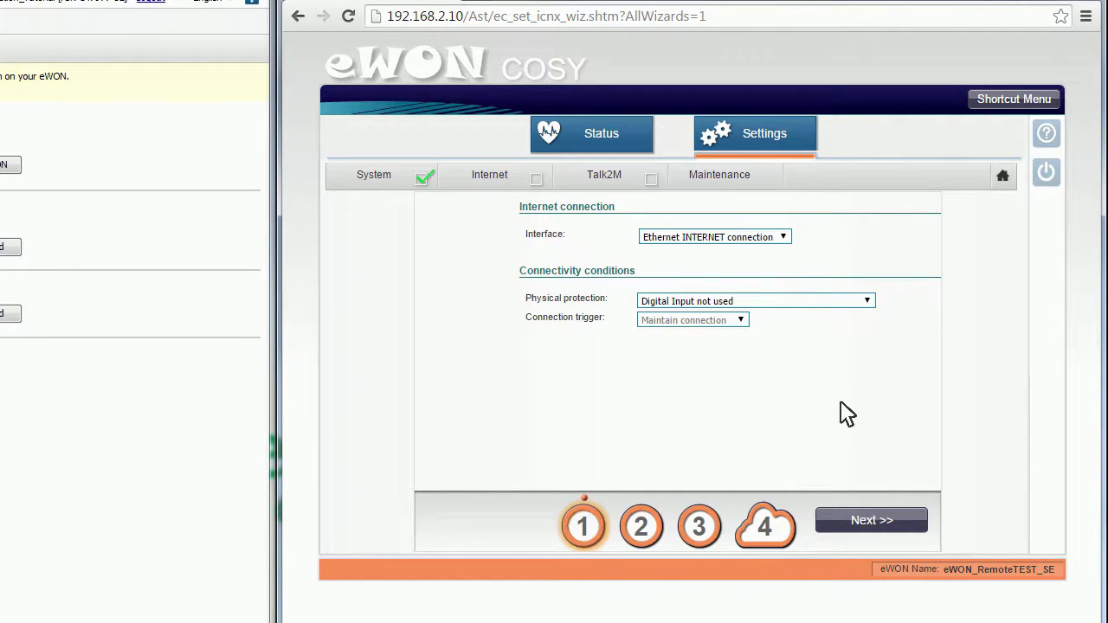
pyautogui.click(784, 235)
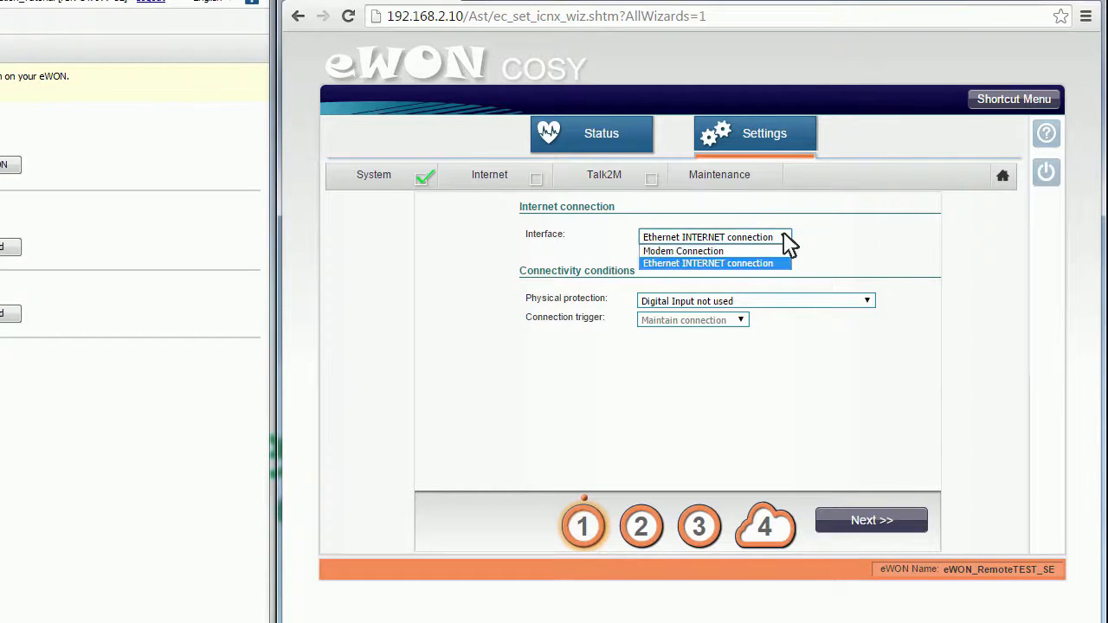
pyautogui.click(760, 252)
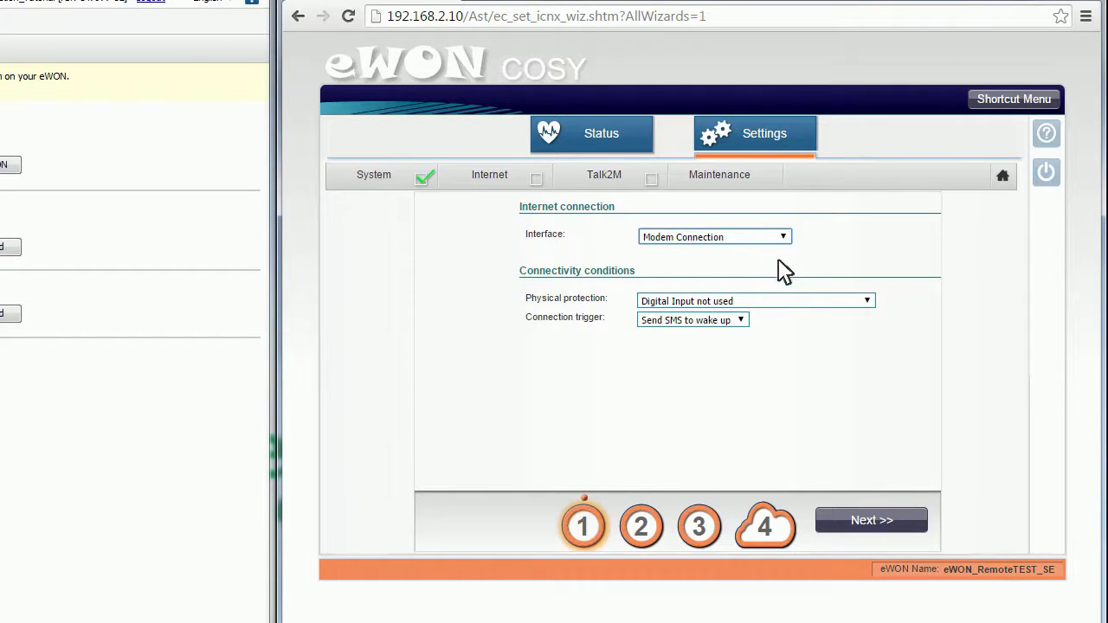
pyautogui.click(861, 300)
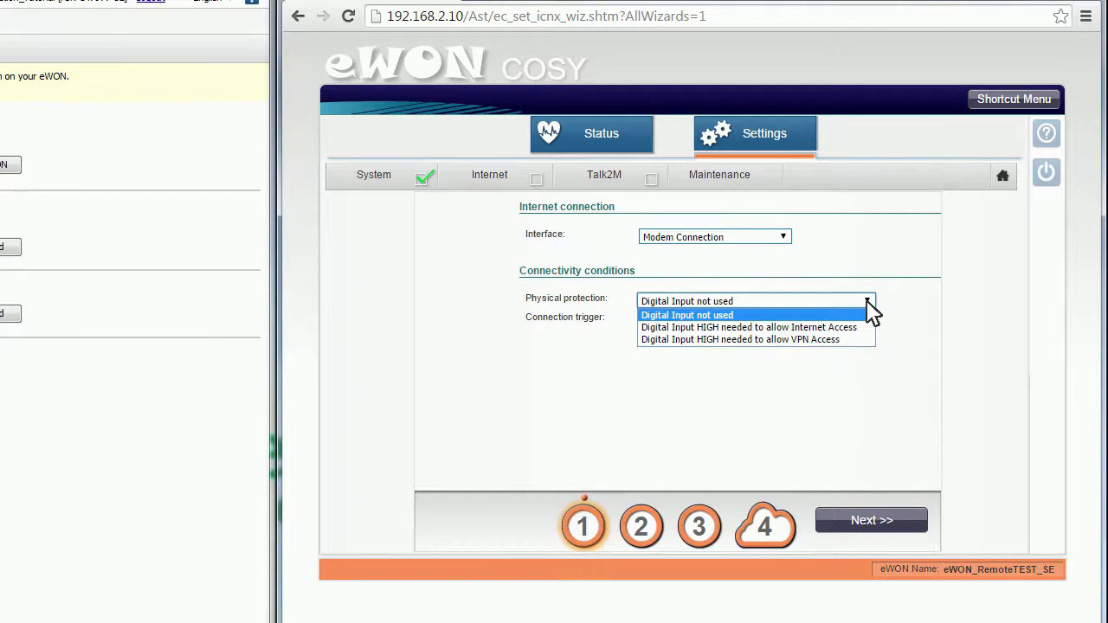
pyautogui.click(865, 301)
pyautogui.click(868, 302)
pyautogui.click(866, 314)
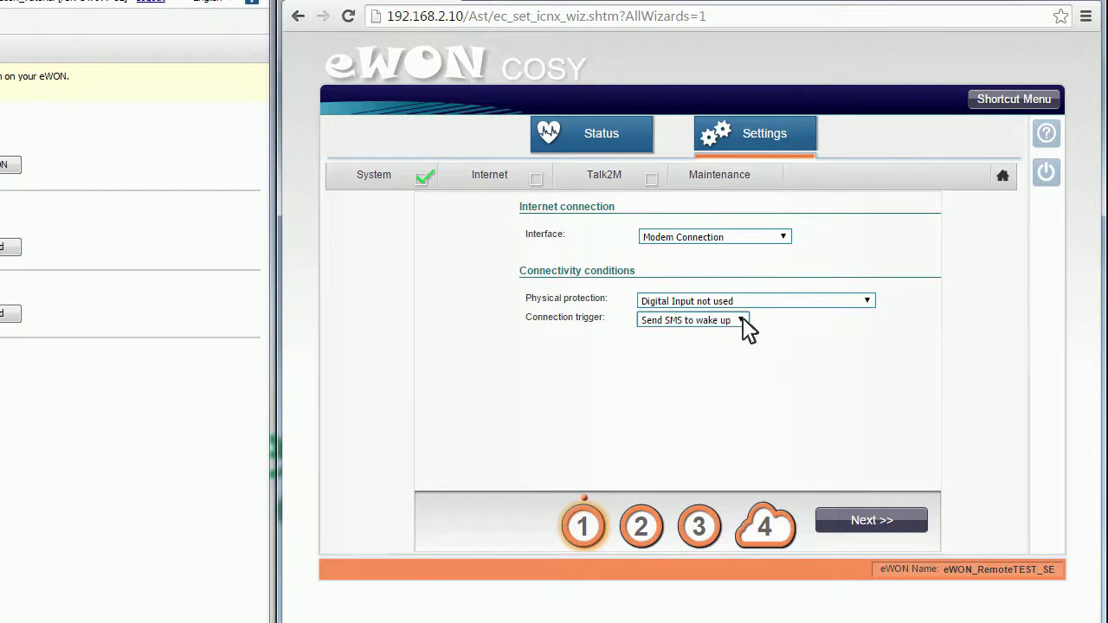
pyautogui.click(742, 320)
pyautogui.click(743, 334)
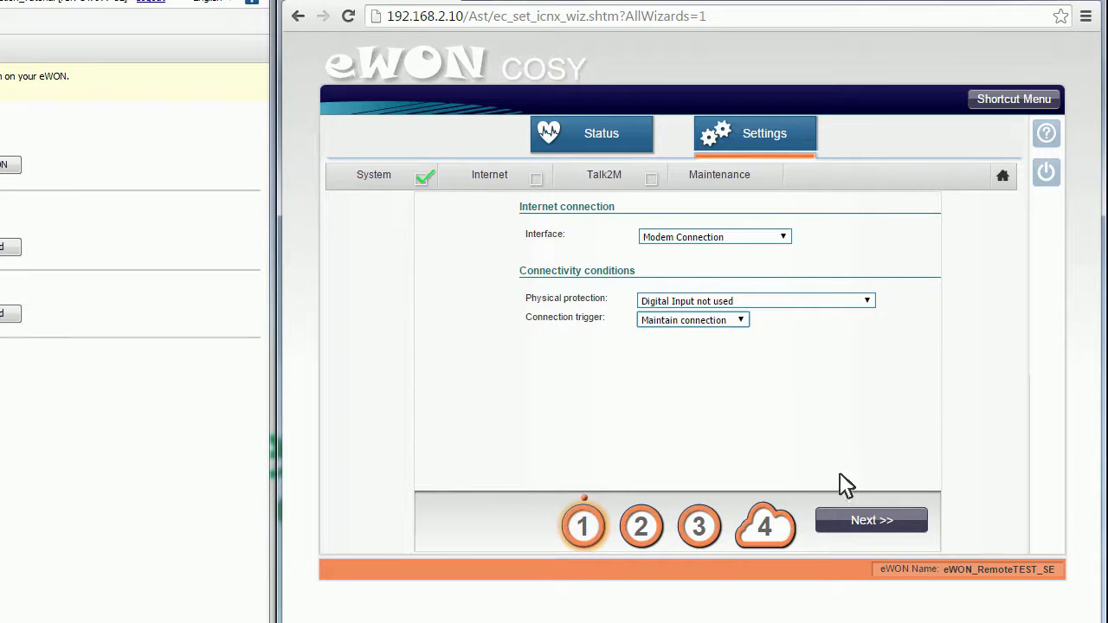
pyautogui.click(868, 519)
pyautogui.click(868, 520)
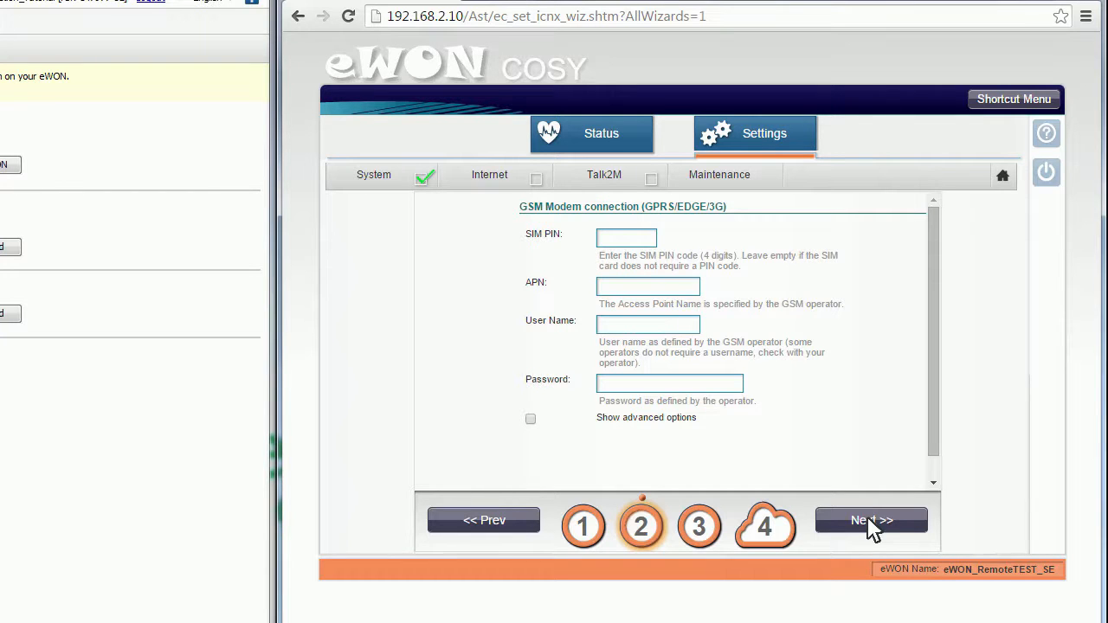
# - Set the GSM modem's APN to everywhere, leave the other fields blank, and test the Internet connection without the online address check
pyautogui.click(606, 294)
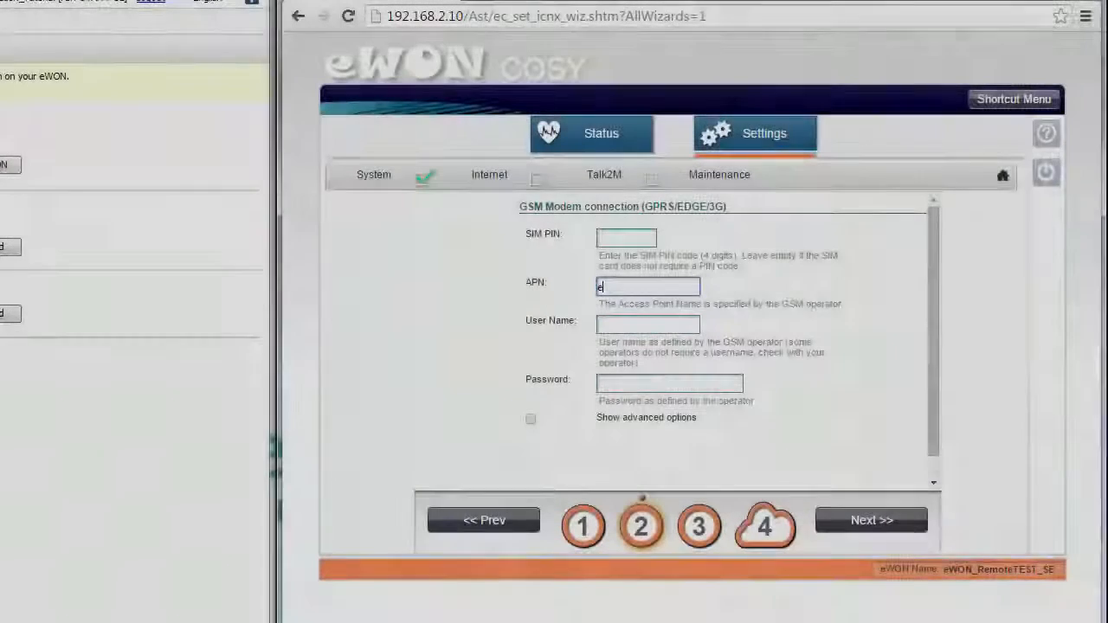
pyautogui.write('everywhere')
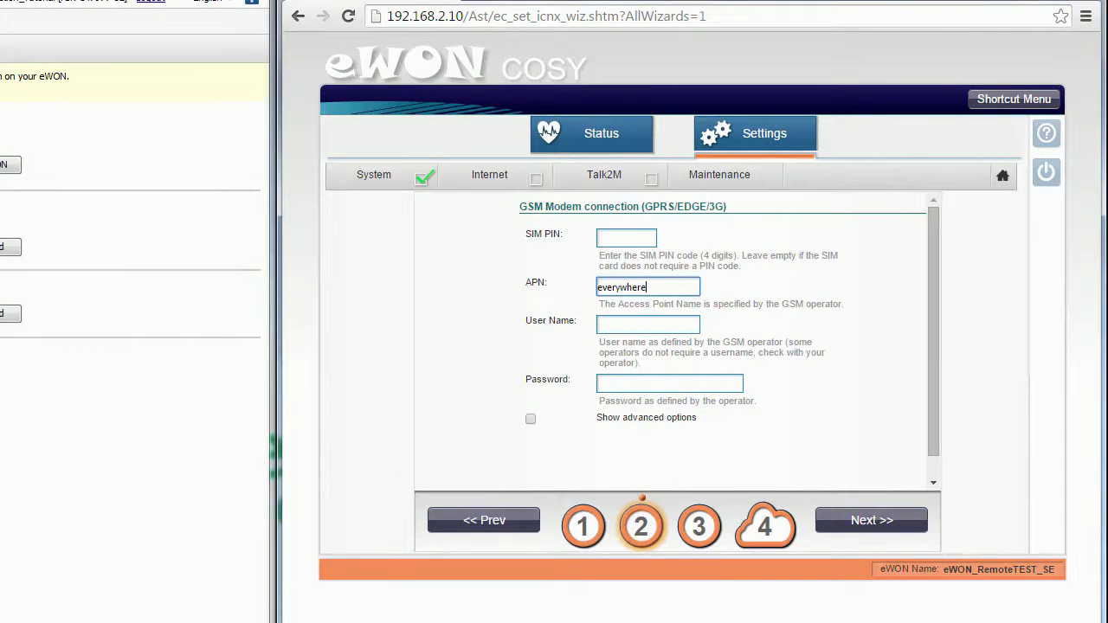
pyautogui.click(874, 520)
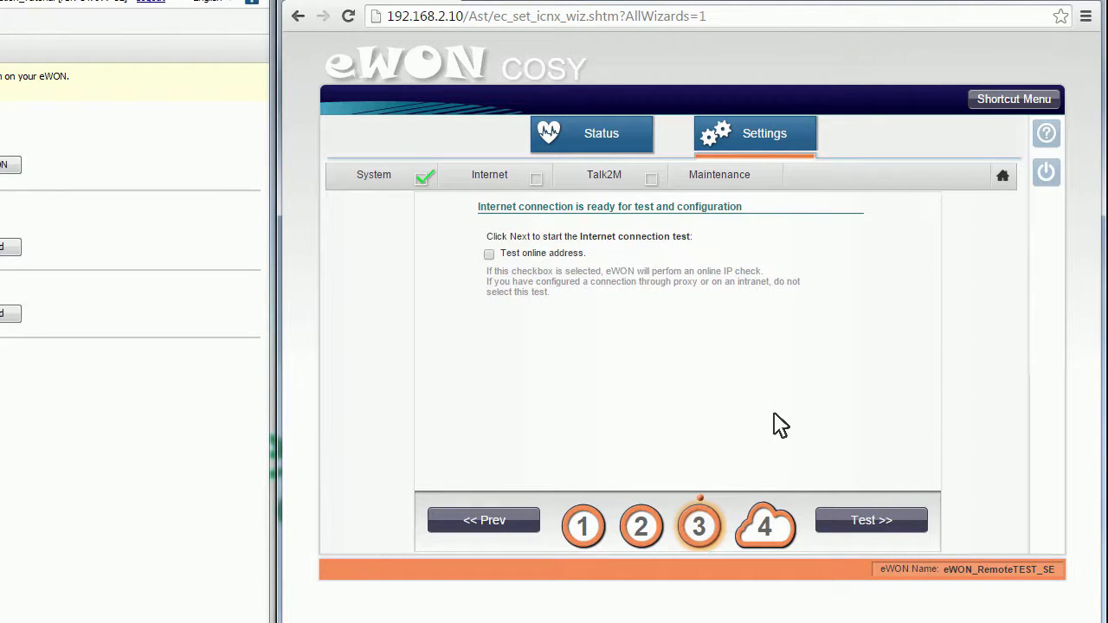
pyautogui.click(871, 519)
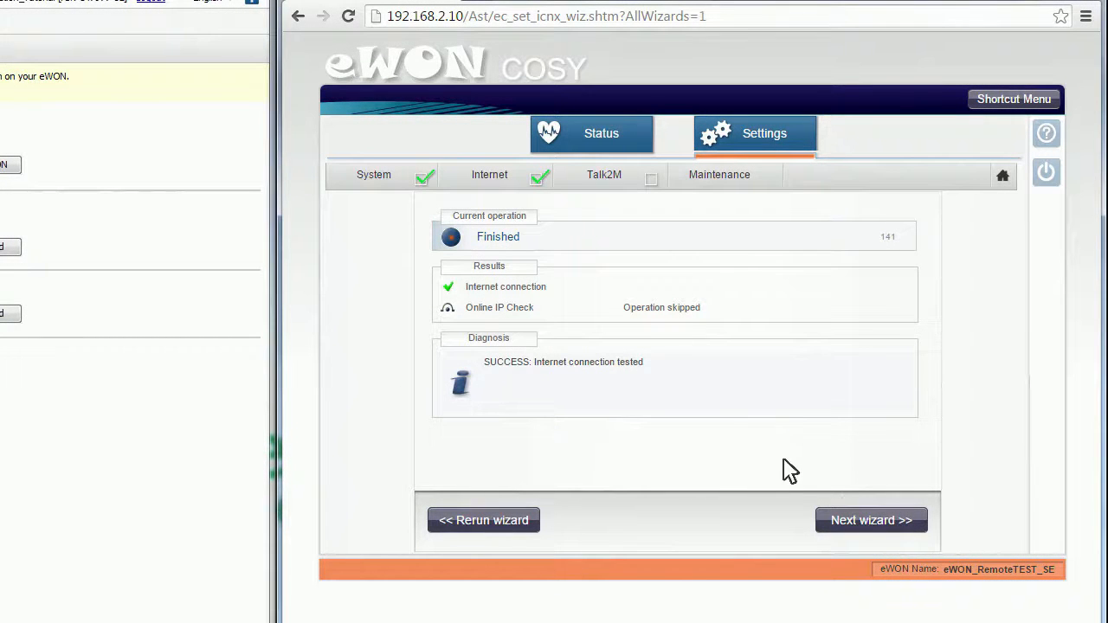
# - Register the eWON on Talk2M with the pasted activation key, test the connection without an HTTP proxy, and finish the wizard
pyautogui.click(871, 520)
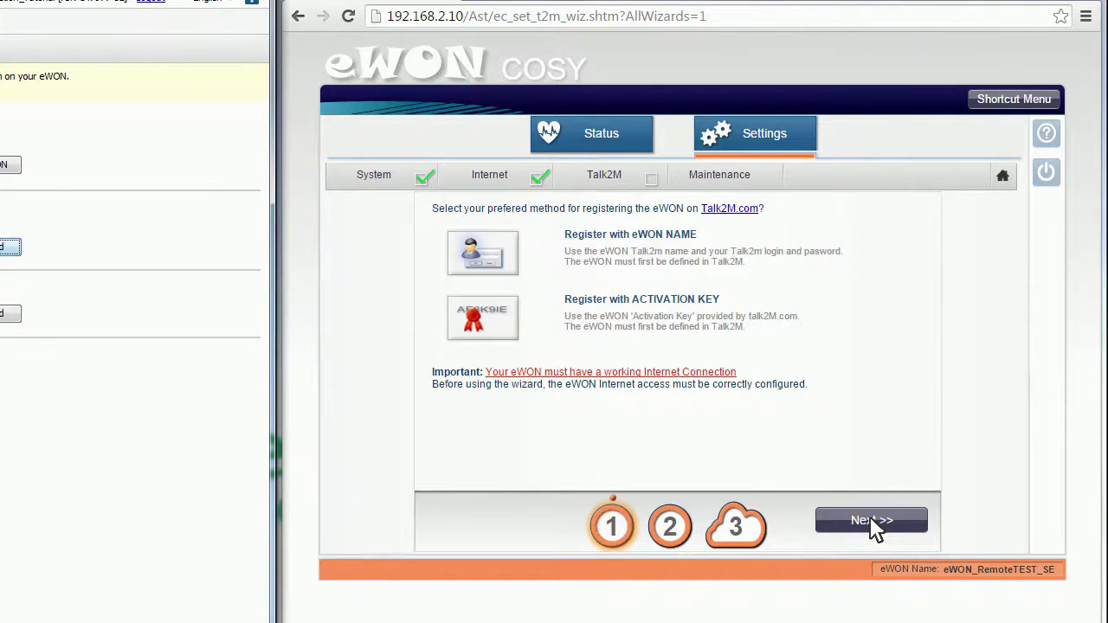
pyautogui.click(489, 345)
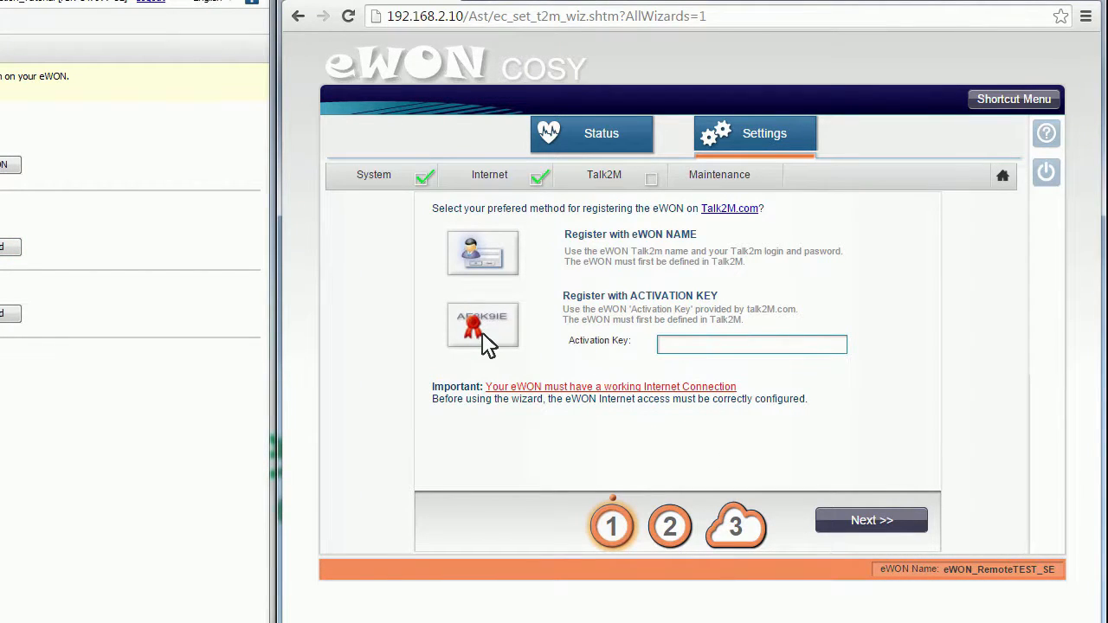
pyautogui.hotkey('ctrl', 'v')
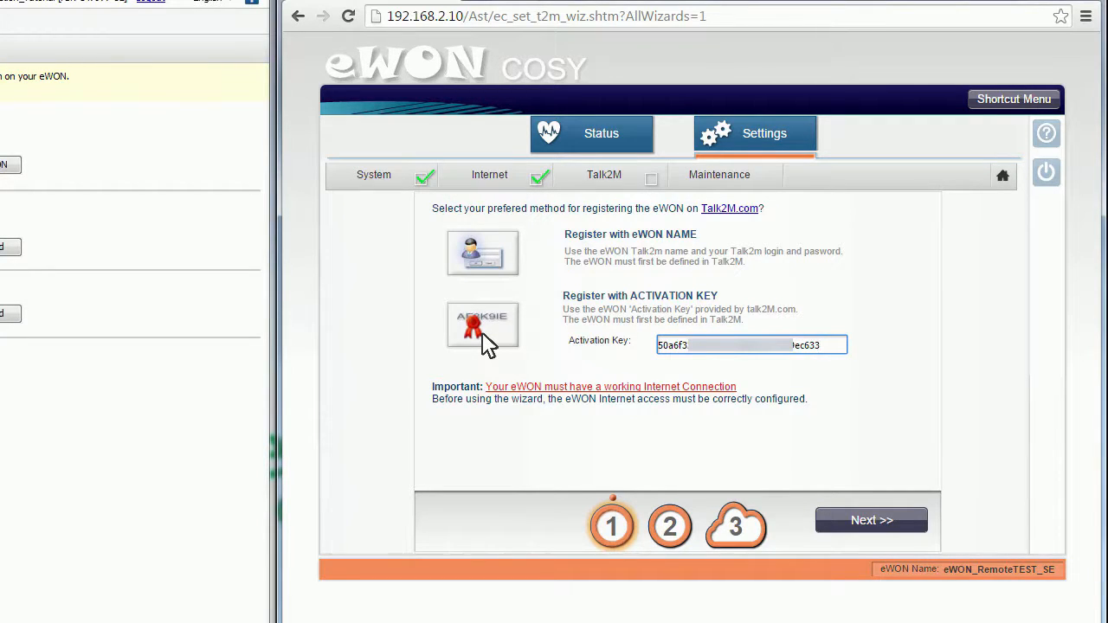
pyautogui.click(871, 521)
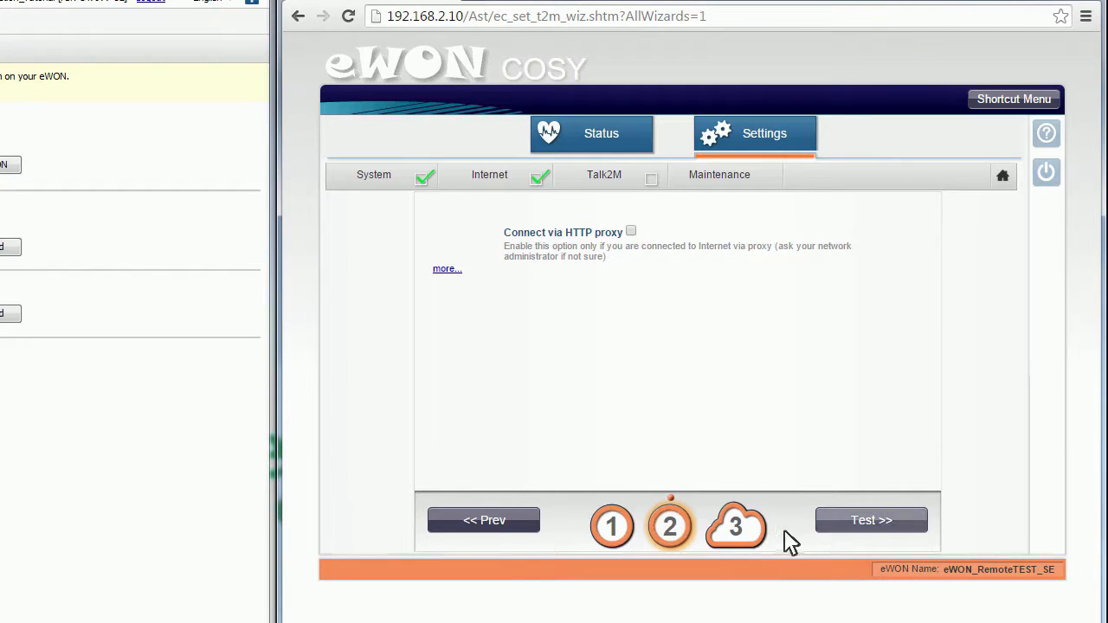
pyautogui.click(874, 530)
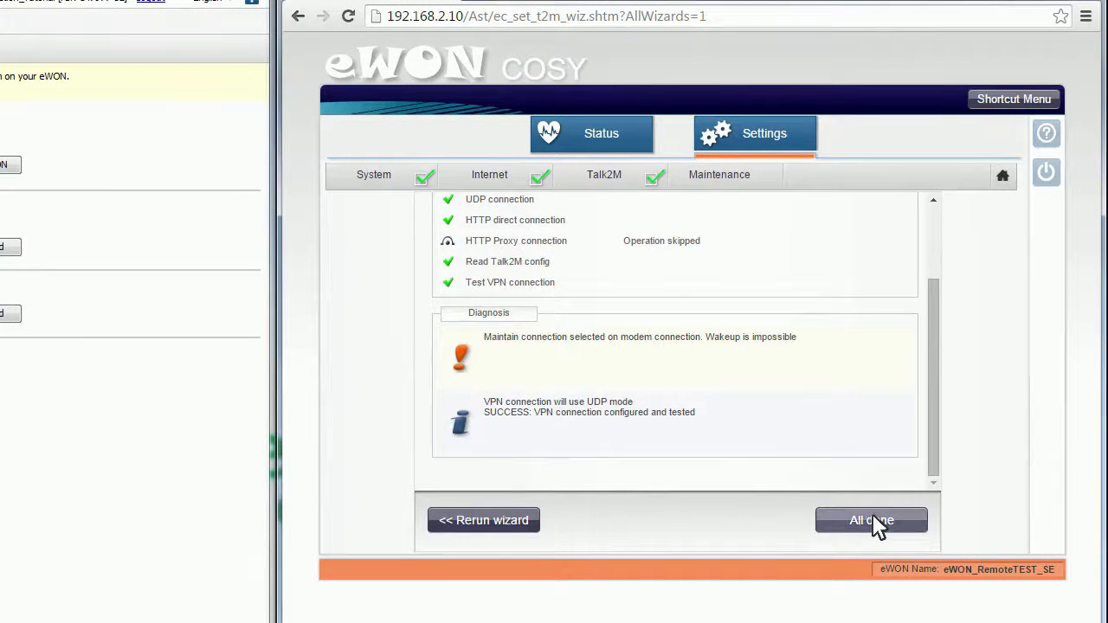
pyautogui.click(875, 521)
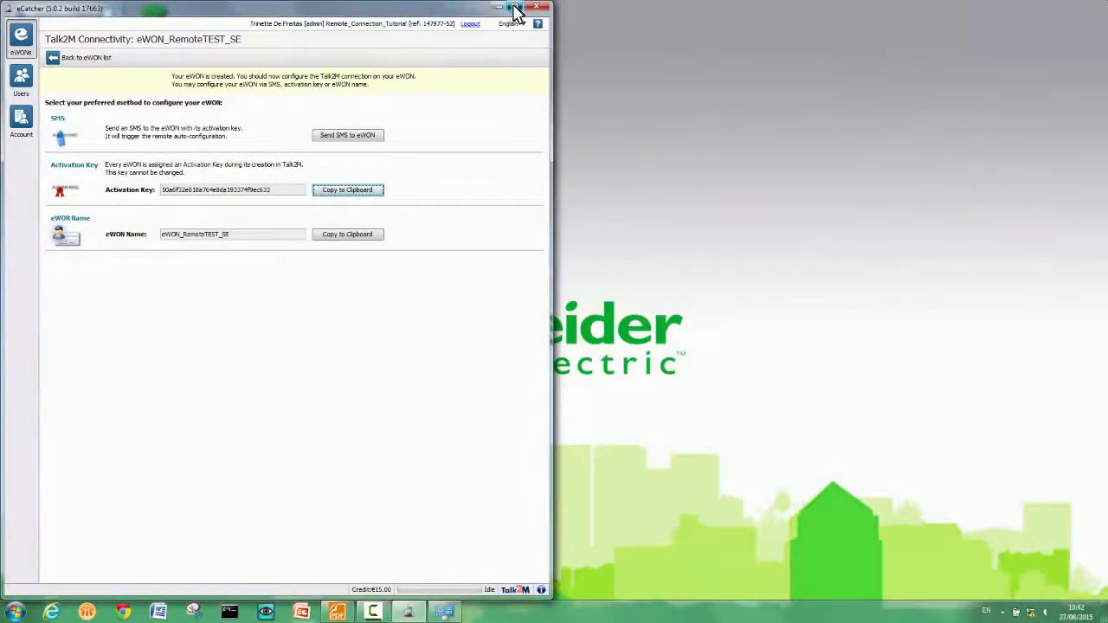
# - Switch to eCatcher and connect the computer to the iPhone's wireless network for Internet access
pyautogui.click(516, 7)
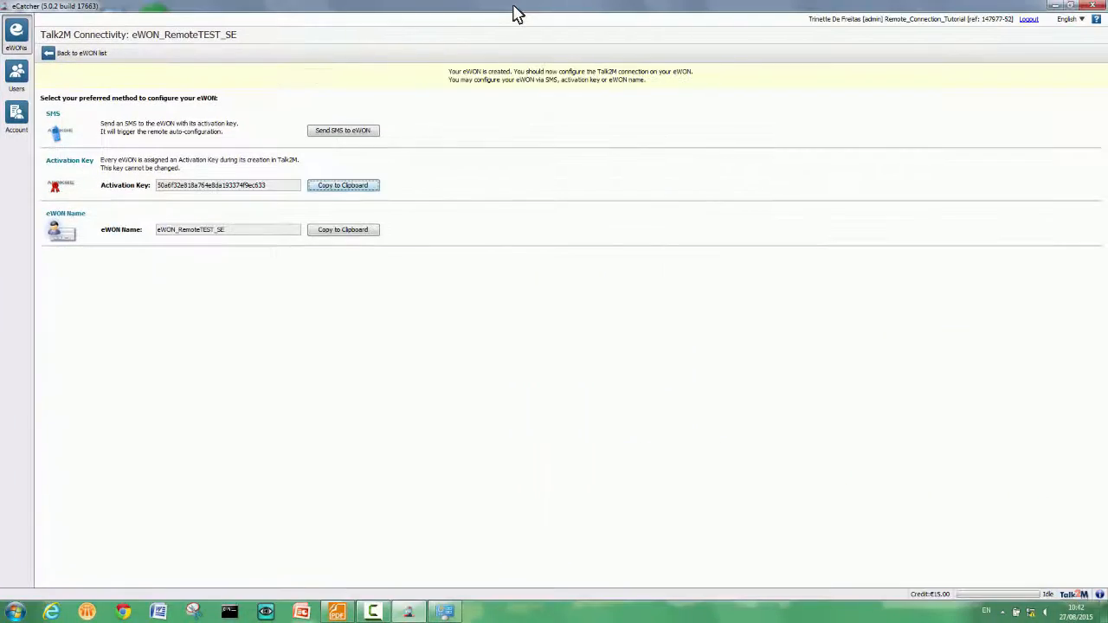
pyautogui.click(1016, 612)
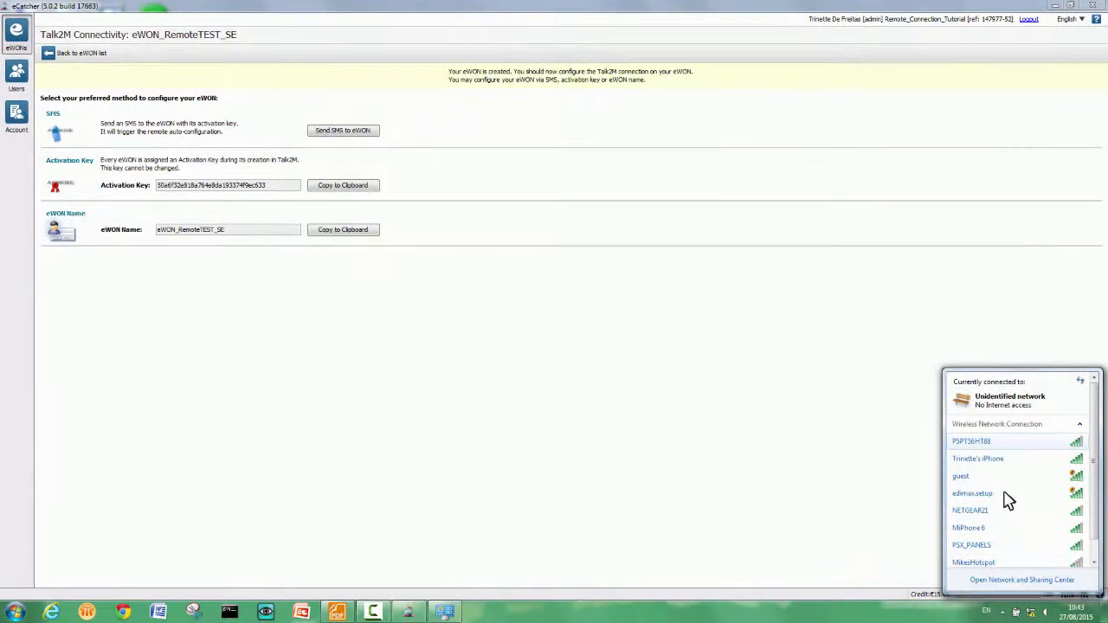
pyautogui.click(1004, 459)
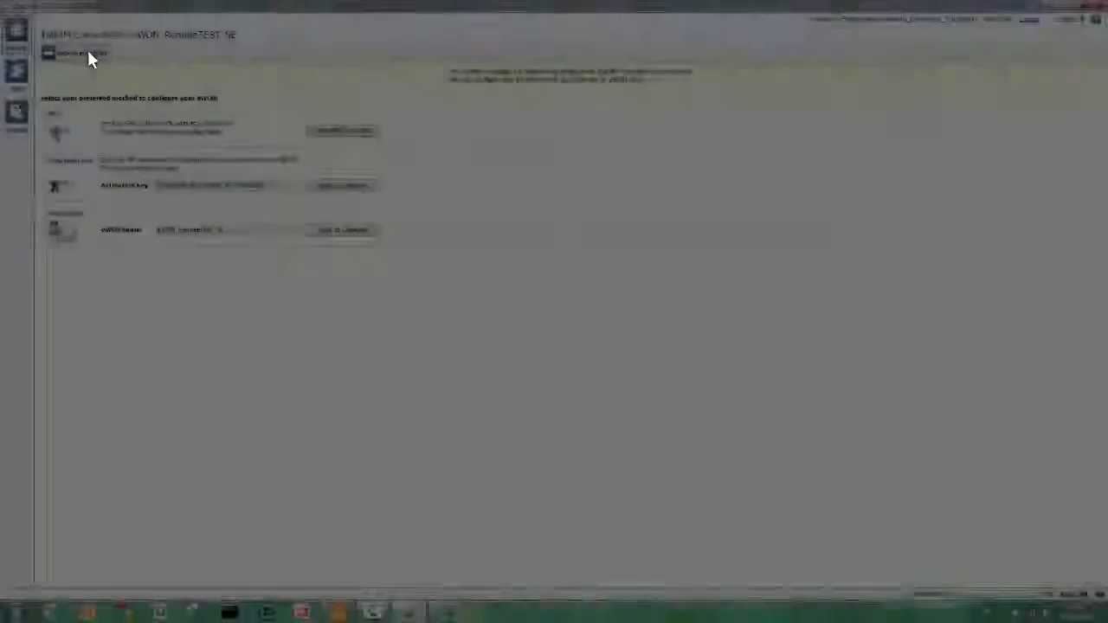
# - Return to the eWON list and connect to eWON_RemoteTEST_SE
pyautogui.click(83, 53)
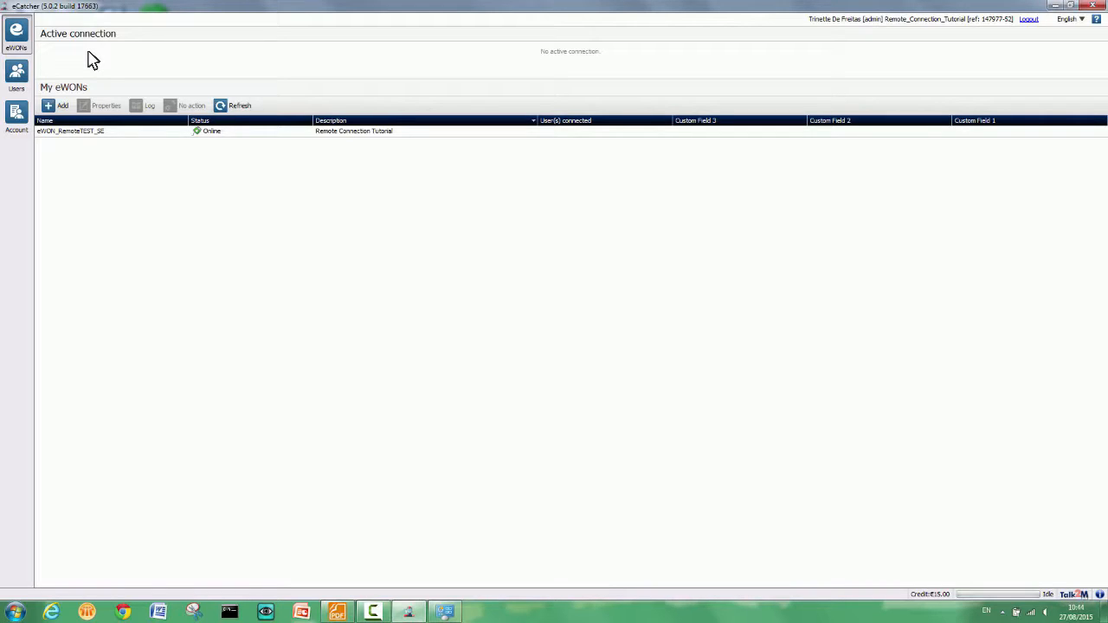
pyautogui.click(89, 133)
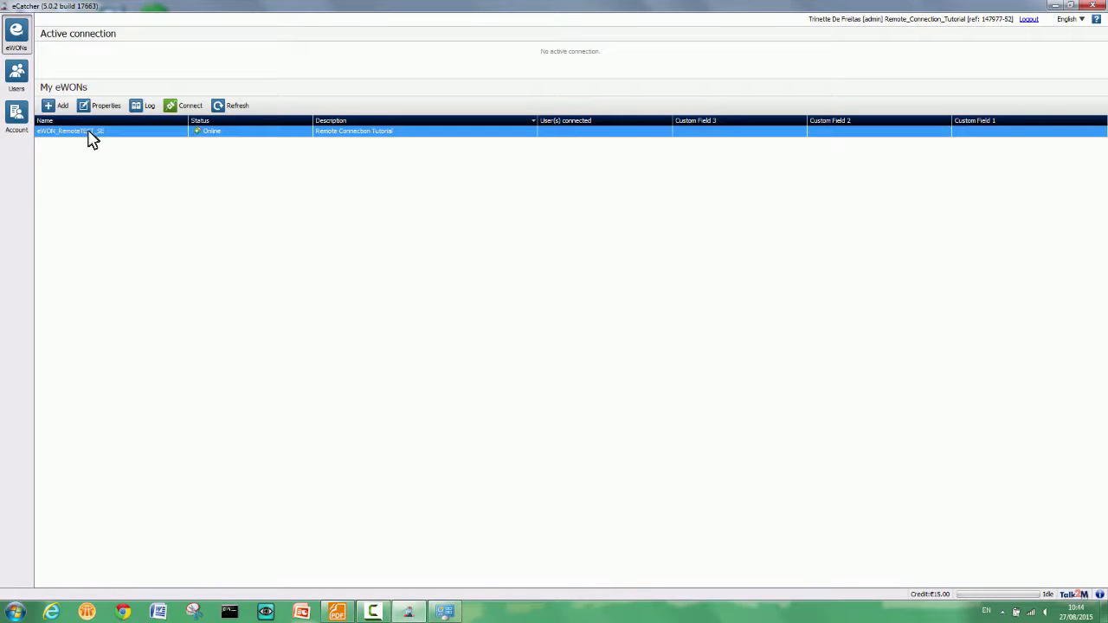
pyautogui.click(191, 107)
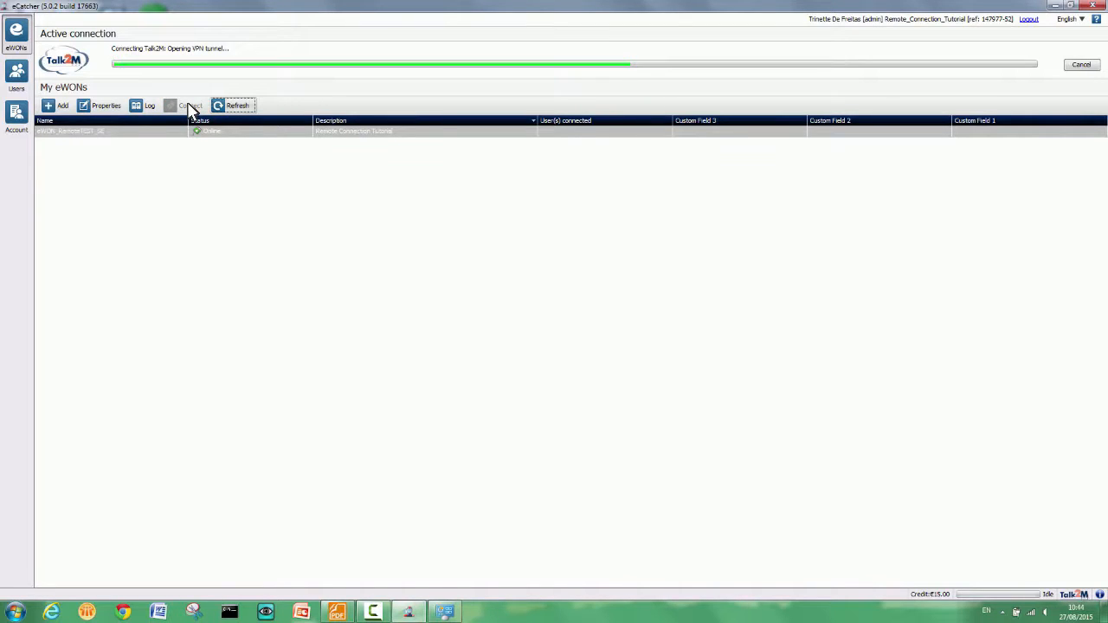